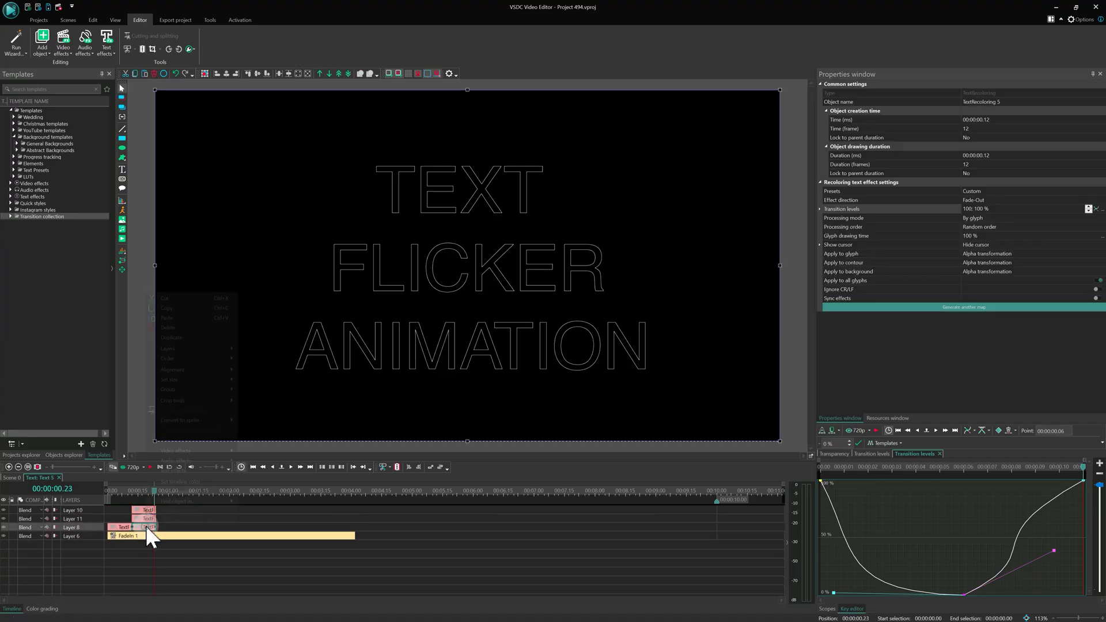
- Start a new blank project with an empty black scene and no timeline items
click(223, 514)
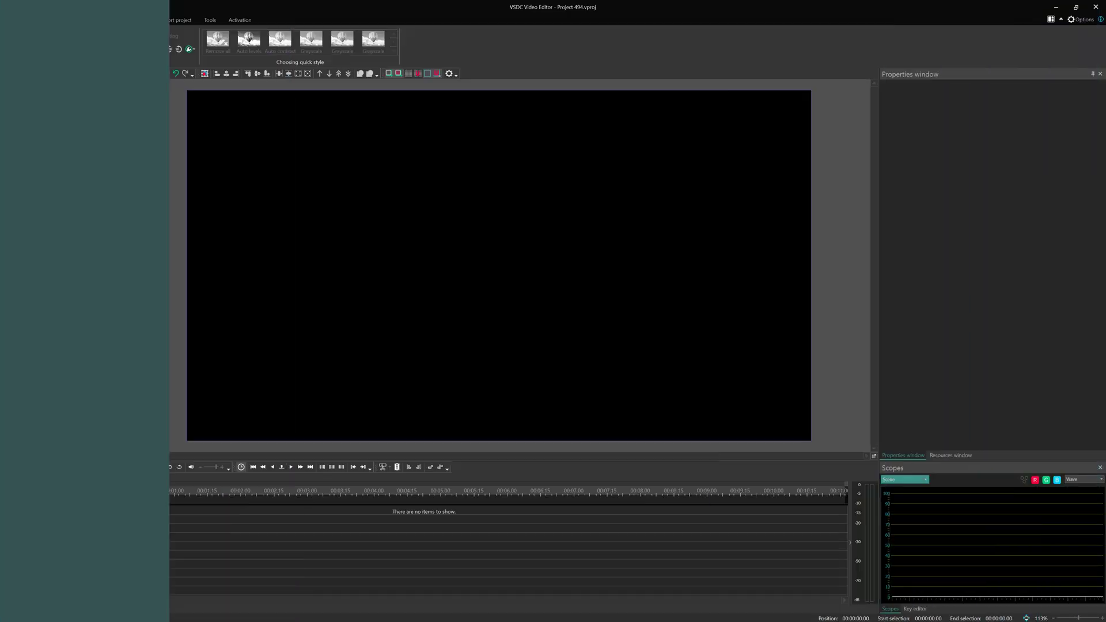
- Add a 'TEXT FLICKER ANIMATION' text object sized to the full scene and centre-aligned
click(123, 170)
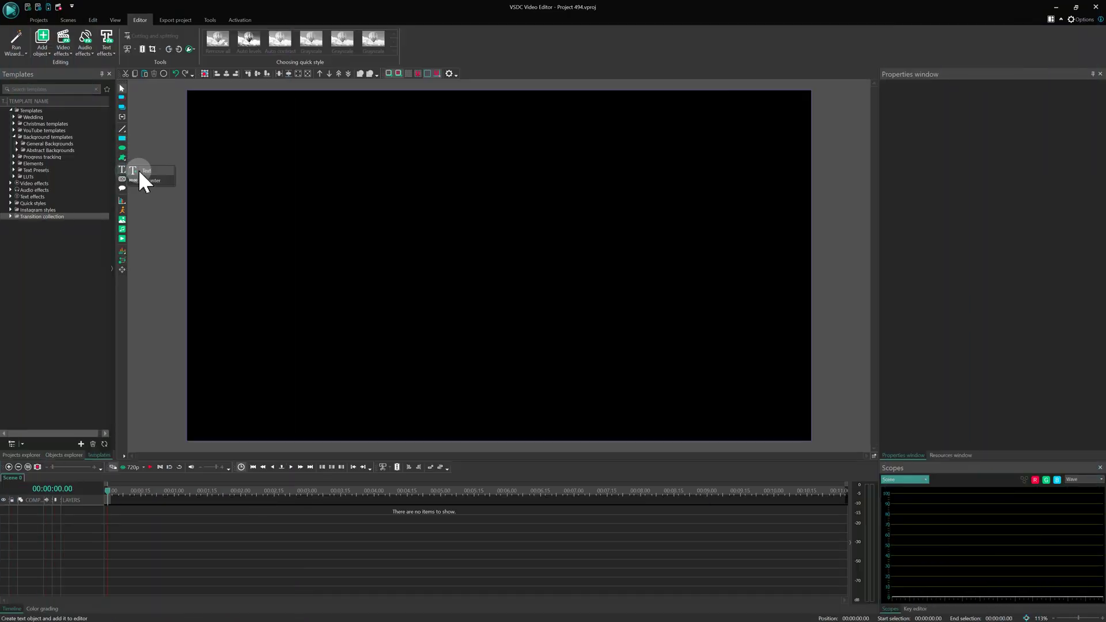
click(139, 170)
click(631, 353)
text(TEXT FLICKER ANIMATION)
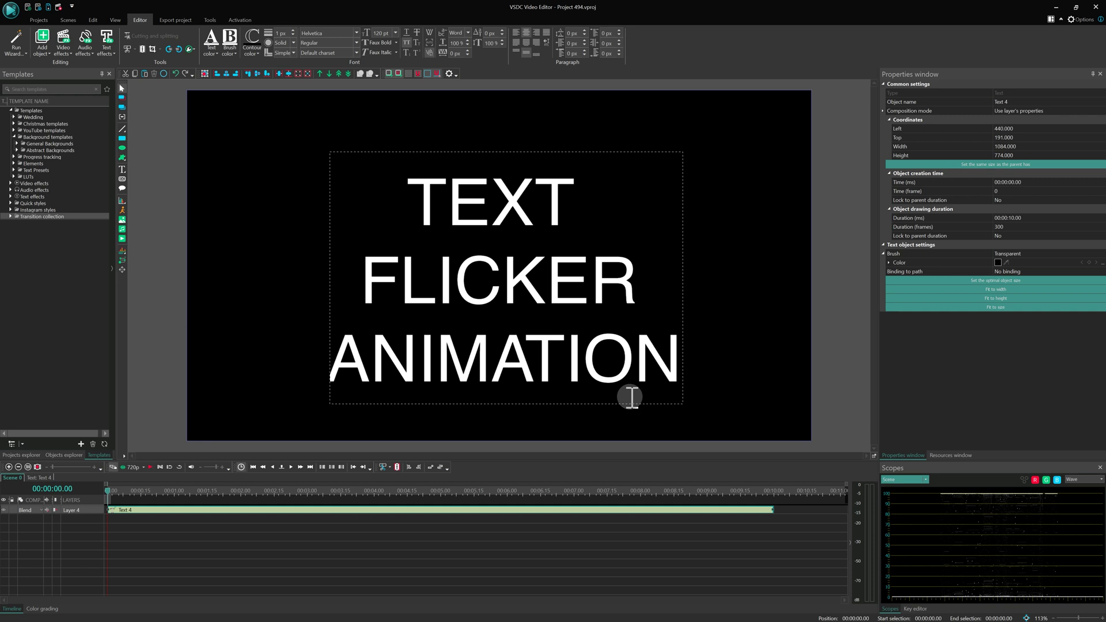
click(896, 166)
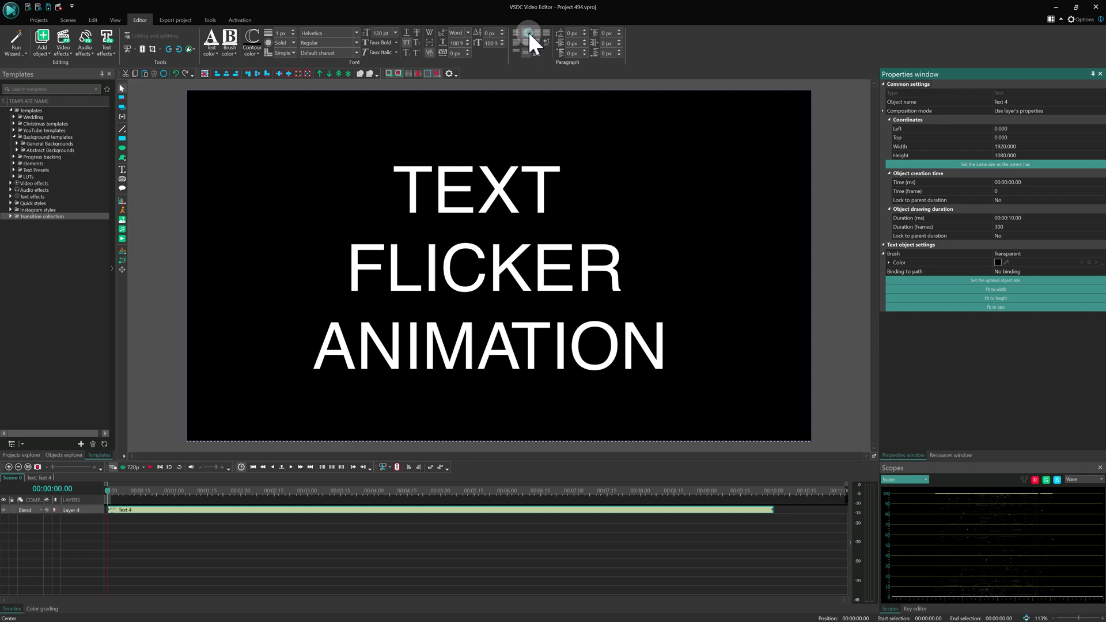
click(527, 52)
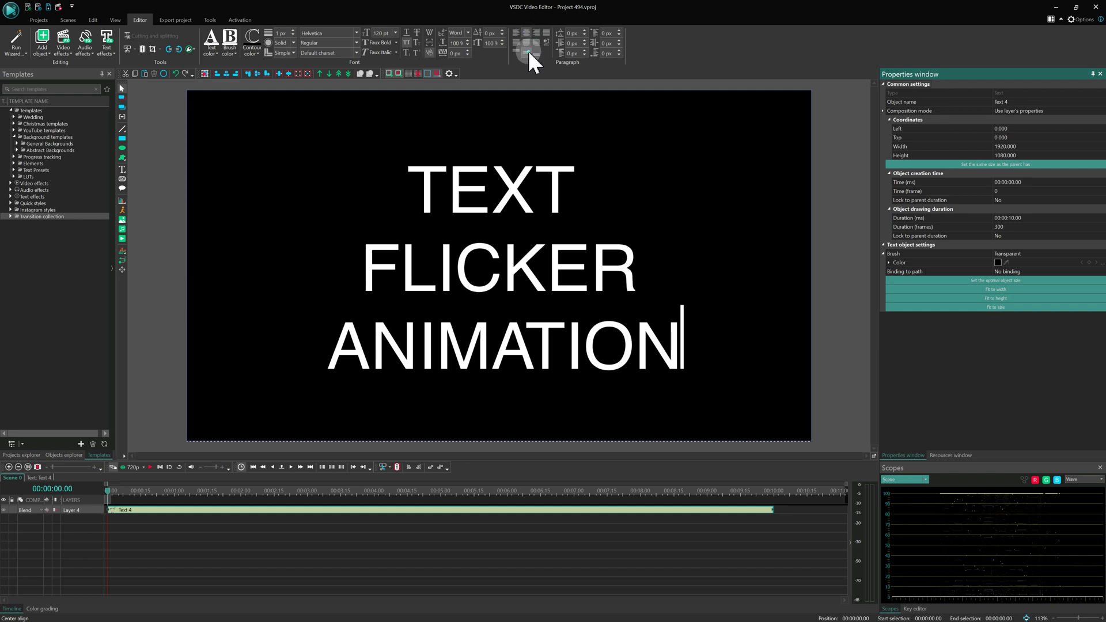
- Duplicate the title clip and select the original copy on Layer 4
right_click(303, 511)
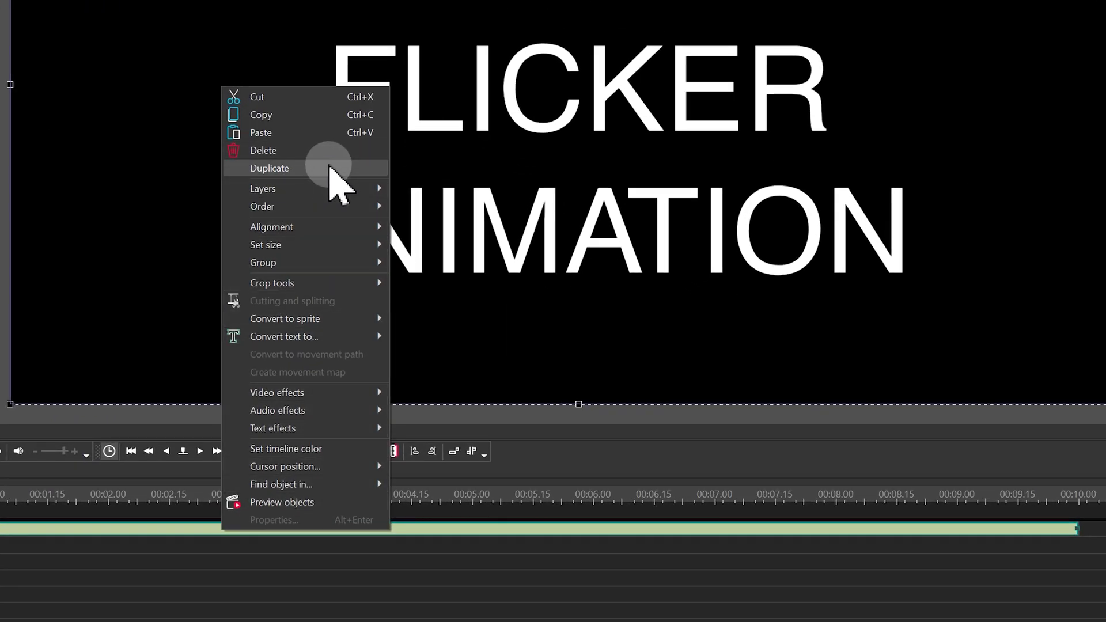
click(331, 169)
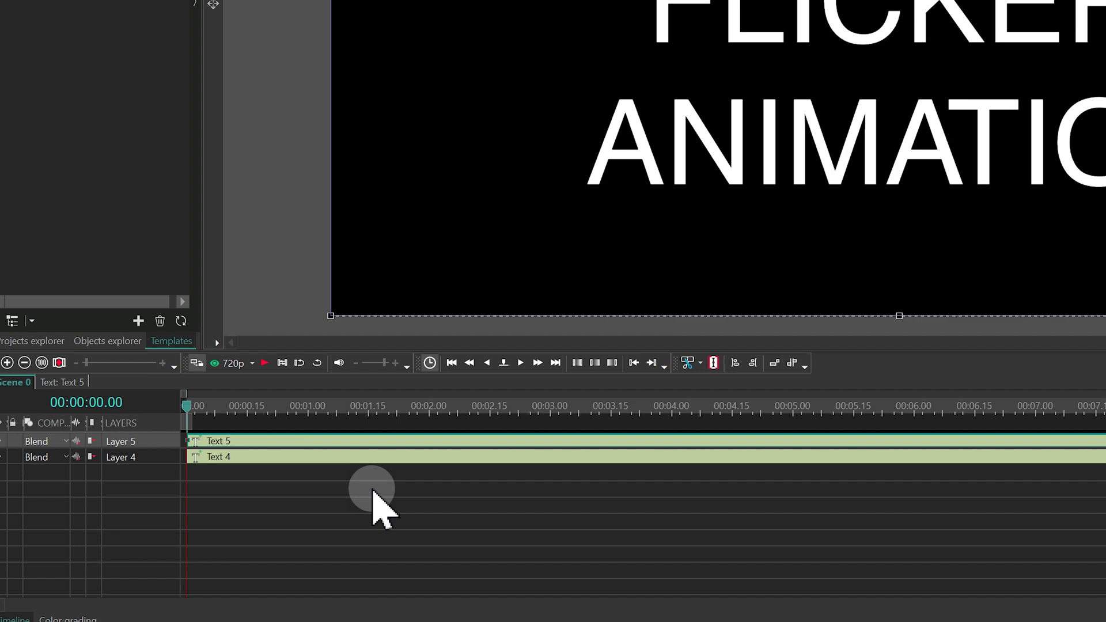
click(374, 497)
click(320, 458)
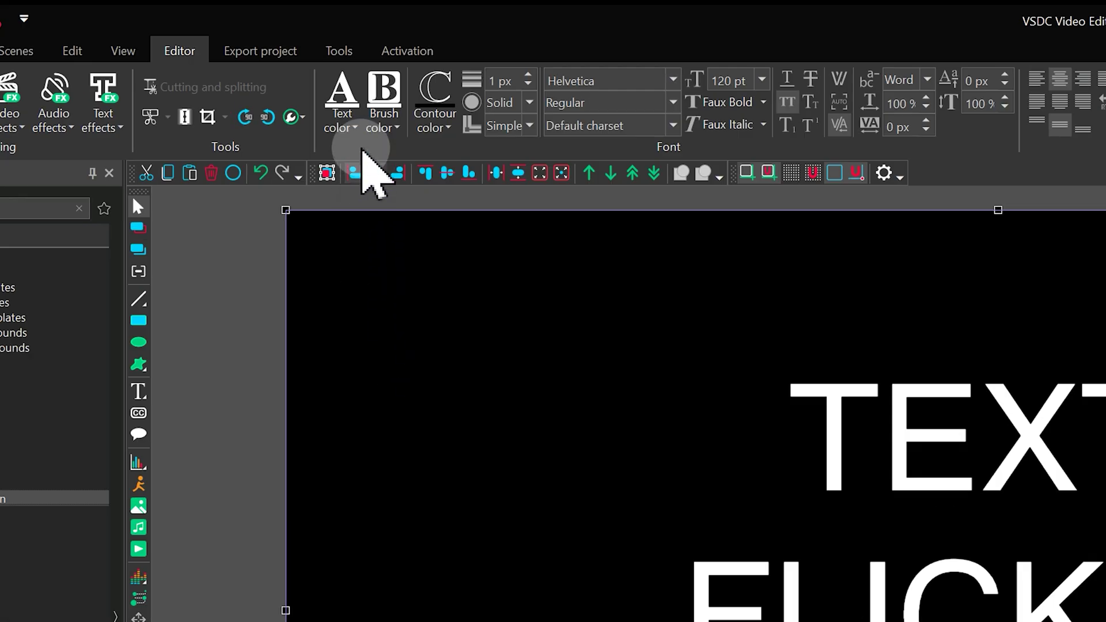
- Give that copy a 0% opacity fill and a white outline, checking it by toggling the top layer
click(343, 126)
drag(468, 191, 373, 193)
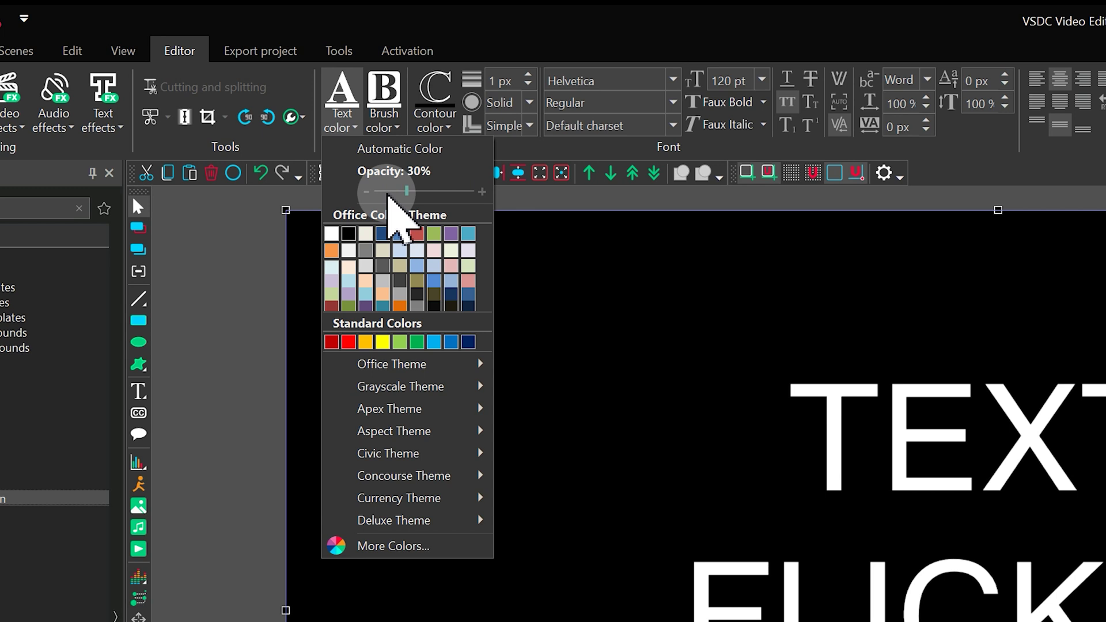
click(436, 126)
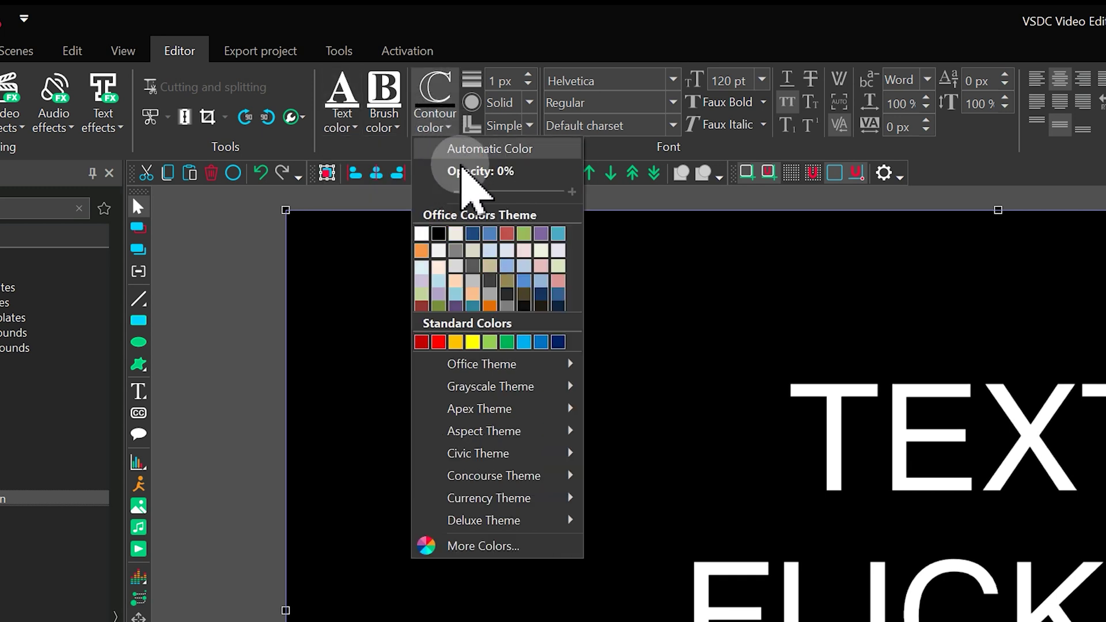
click(422, 234)
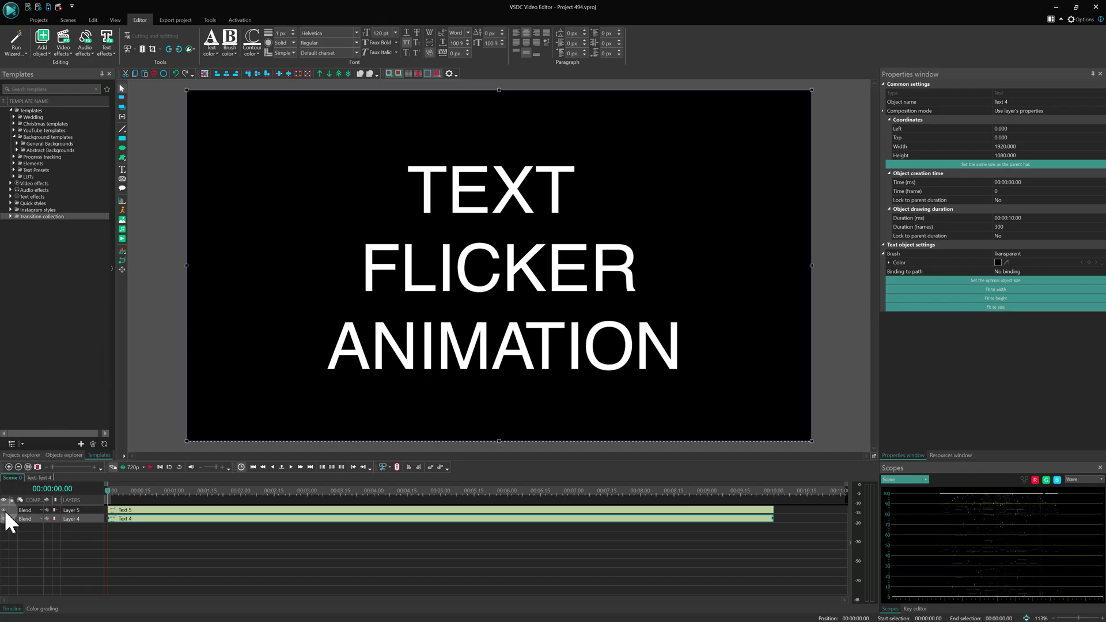
click(5, 510)
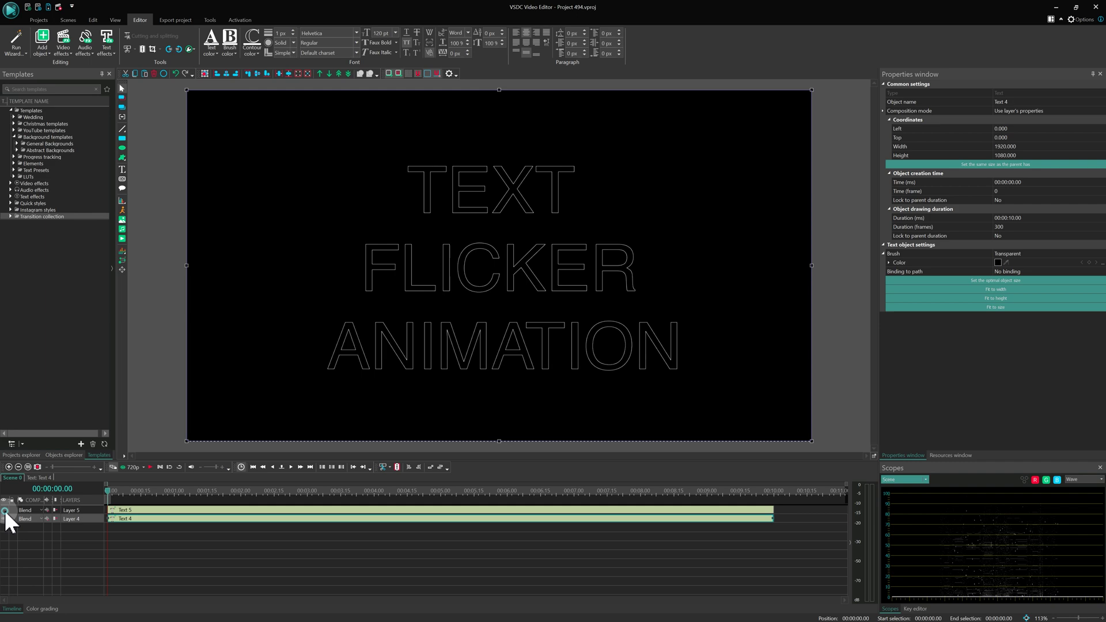
click(6, 512)
- Add a Fade In transparency effect to the top title copy, lasting about four seconds
click(137, 508)
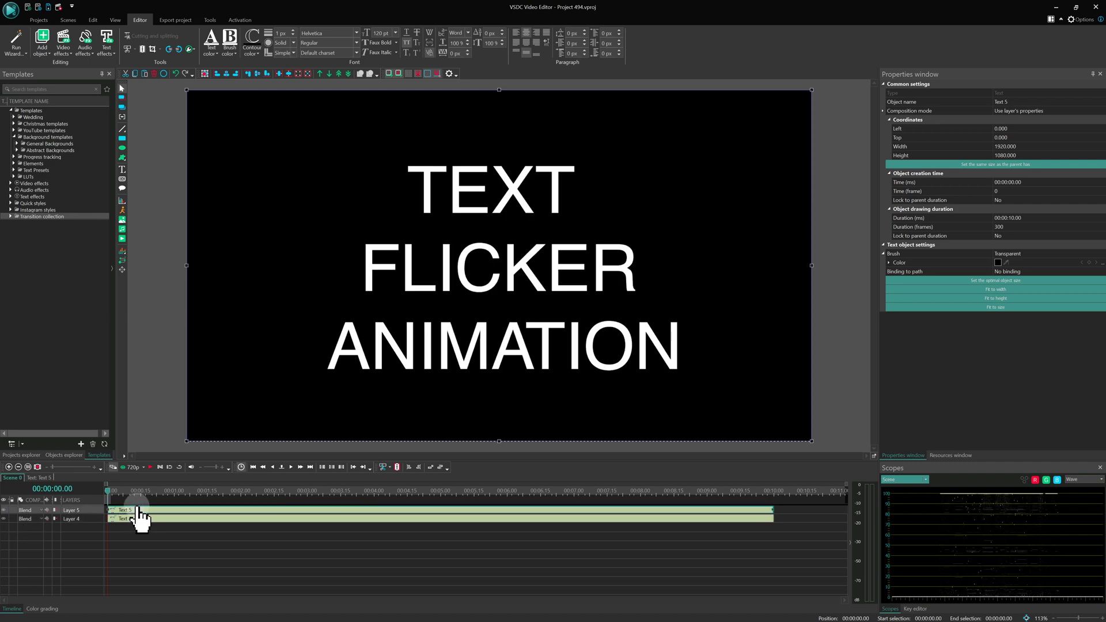
key(ctrl+v)
double_click(134, 511)
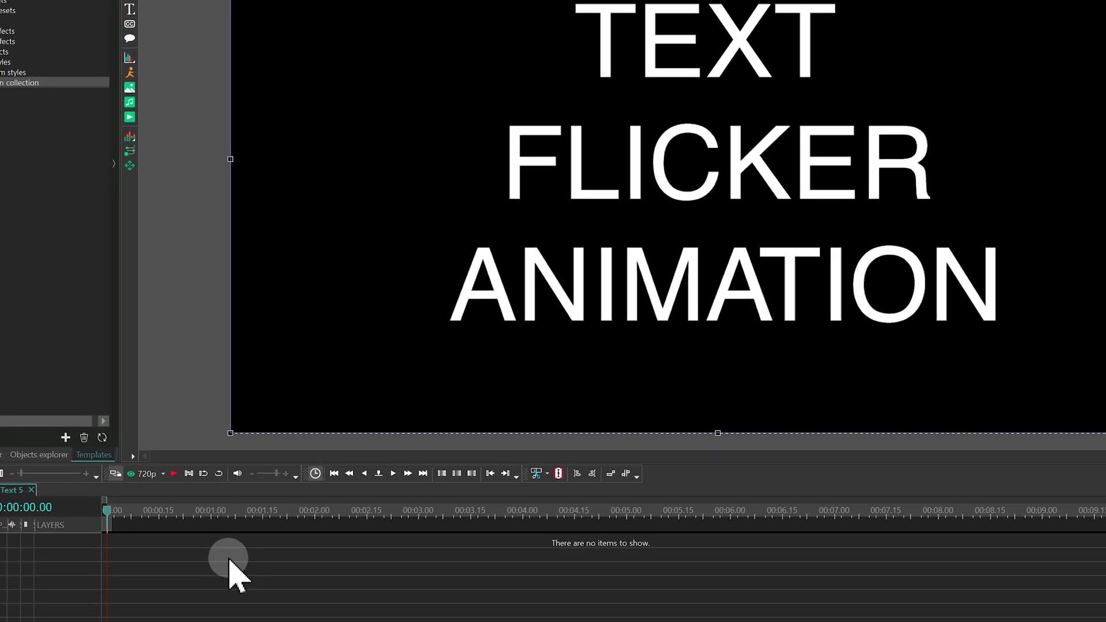
right_click(186, 528)
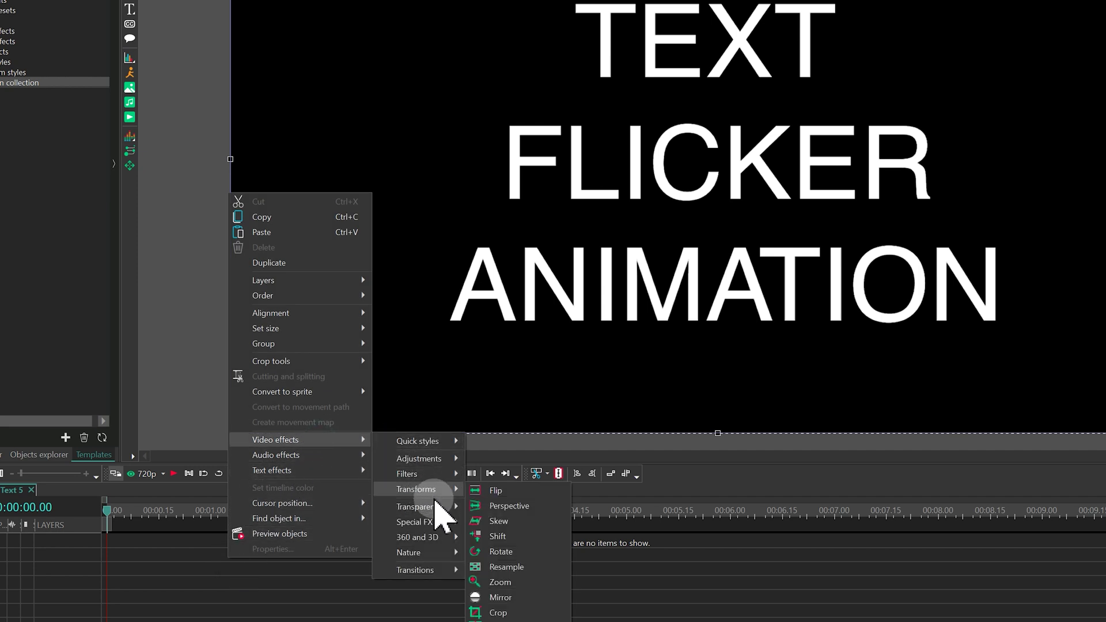
mouse_move(419, 506)
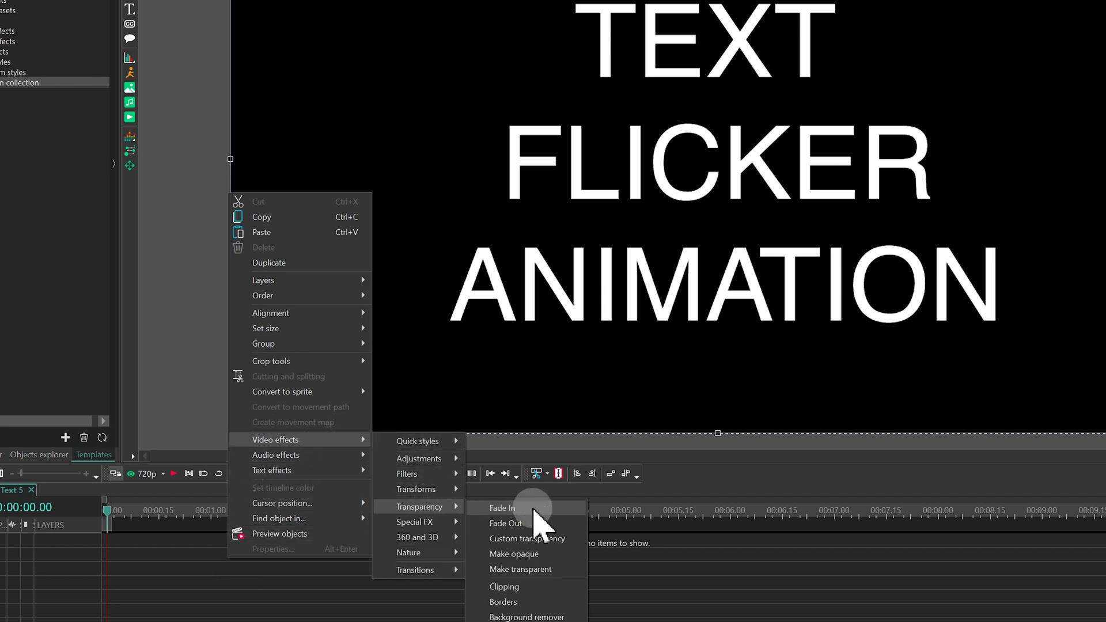
click(534, 510)
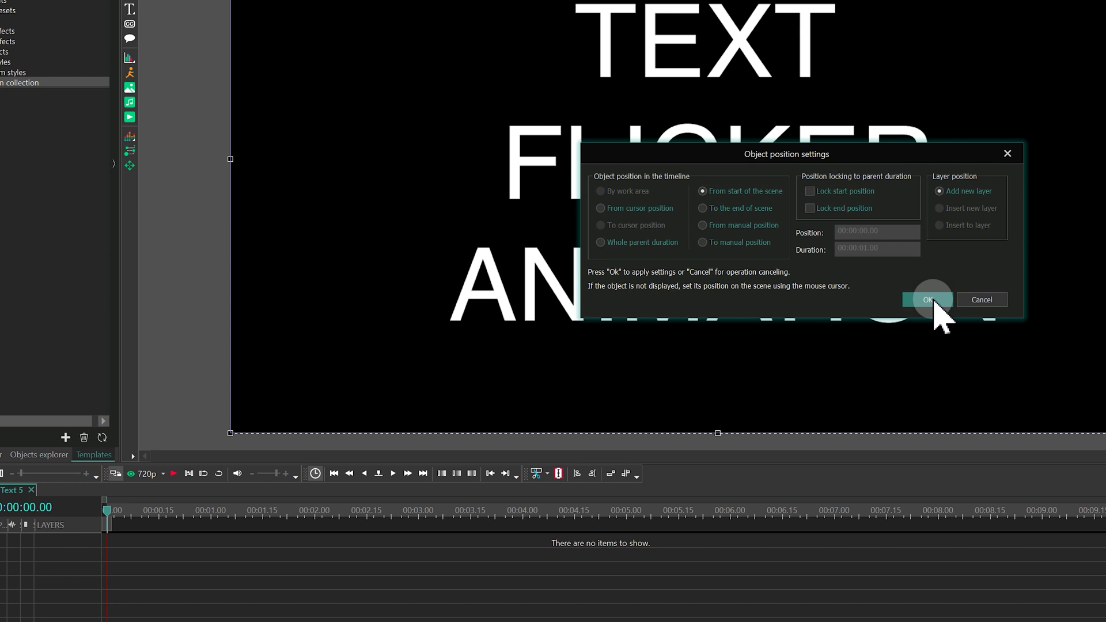
click(930, 299)
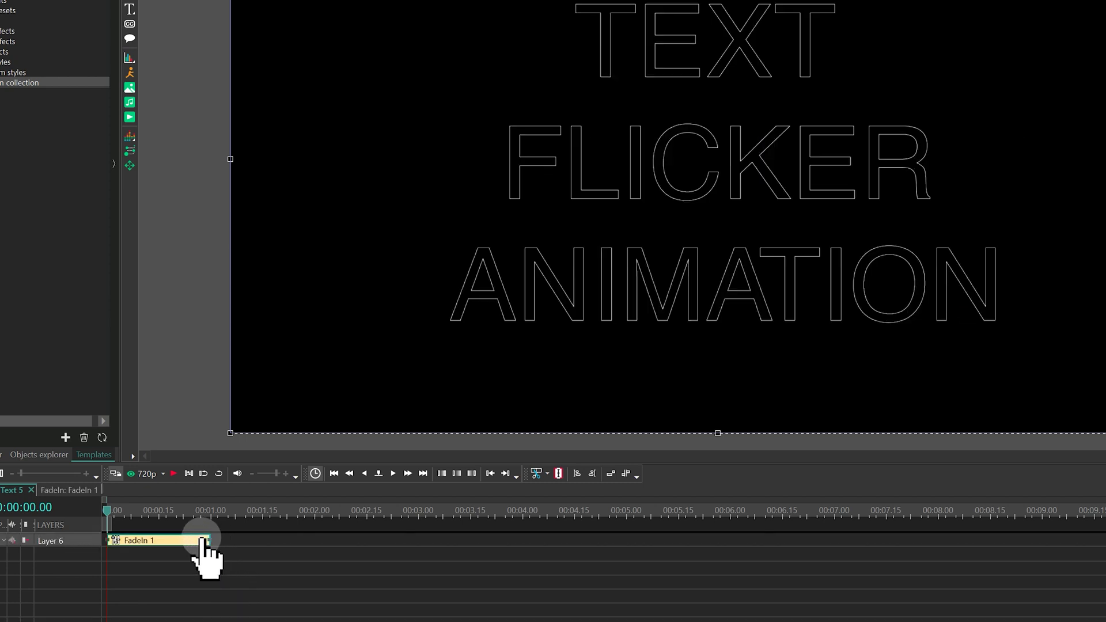
drag(207, 539, 505, 540)
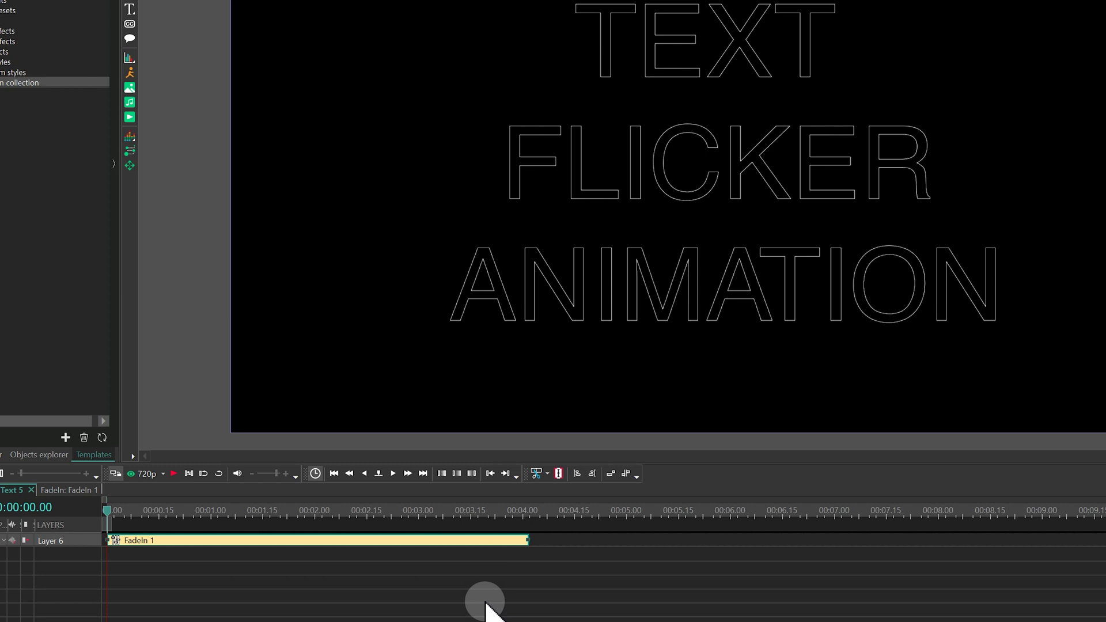
click(420, 617)
- Switch the FadeIn 1 transparency curve to Bezier and enlarge the curve editor
key(space)
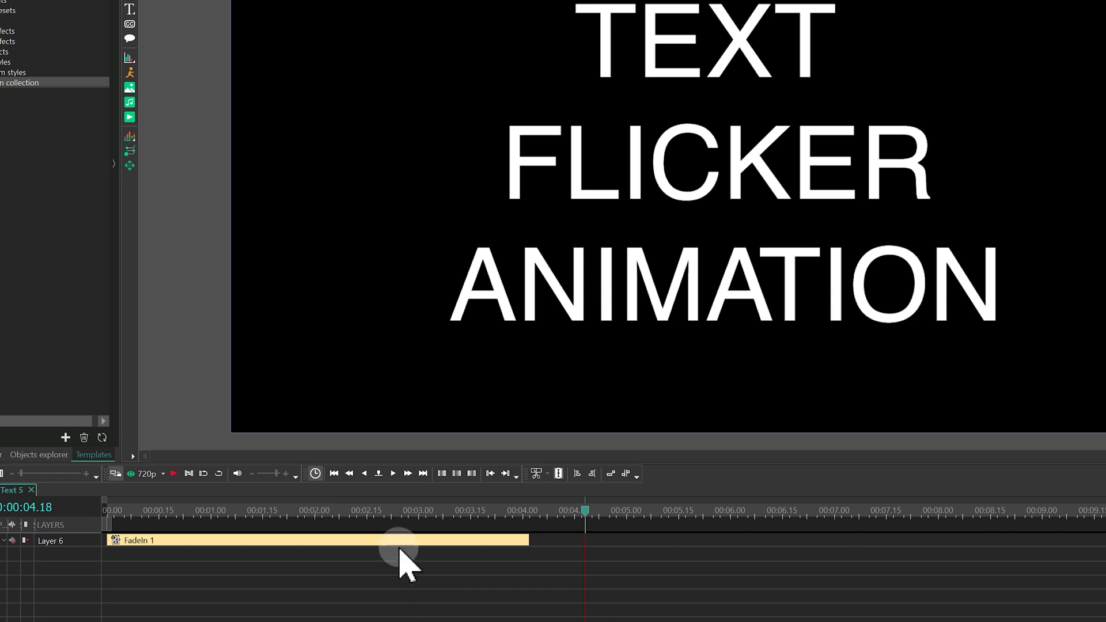
click(377, 540)
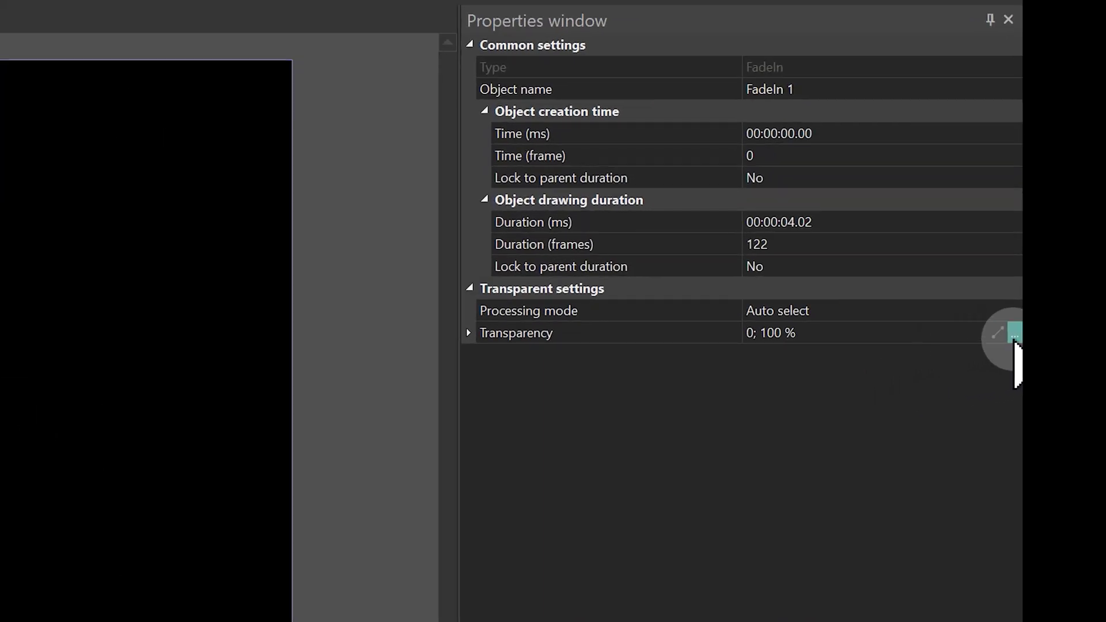
click(1014, 335)
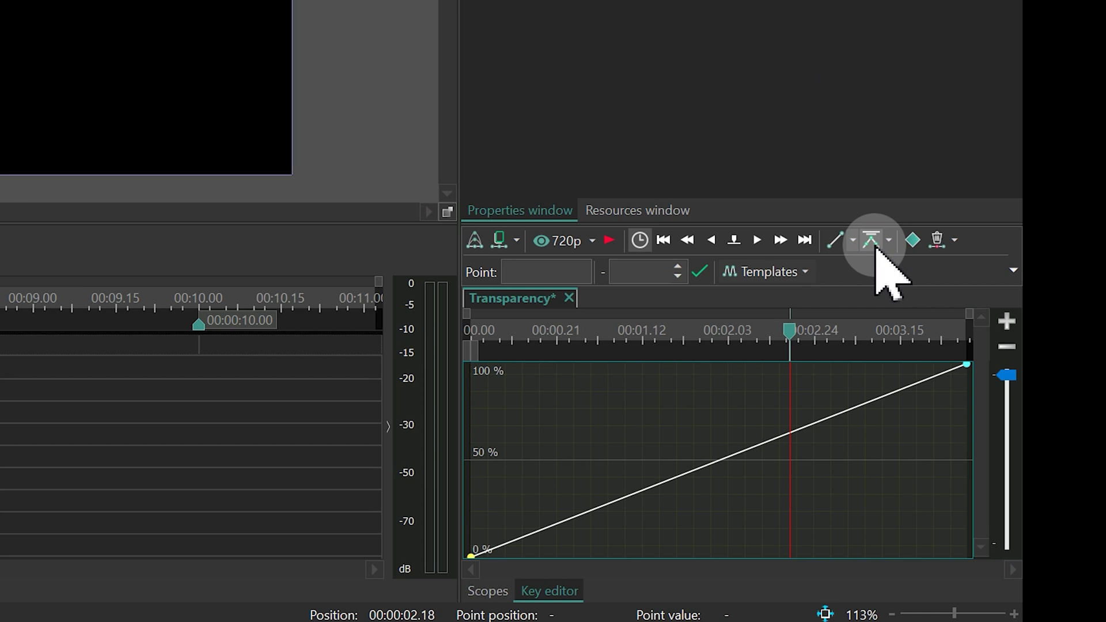
click(852, 241)
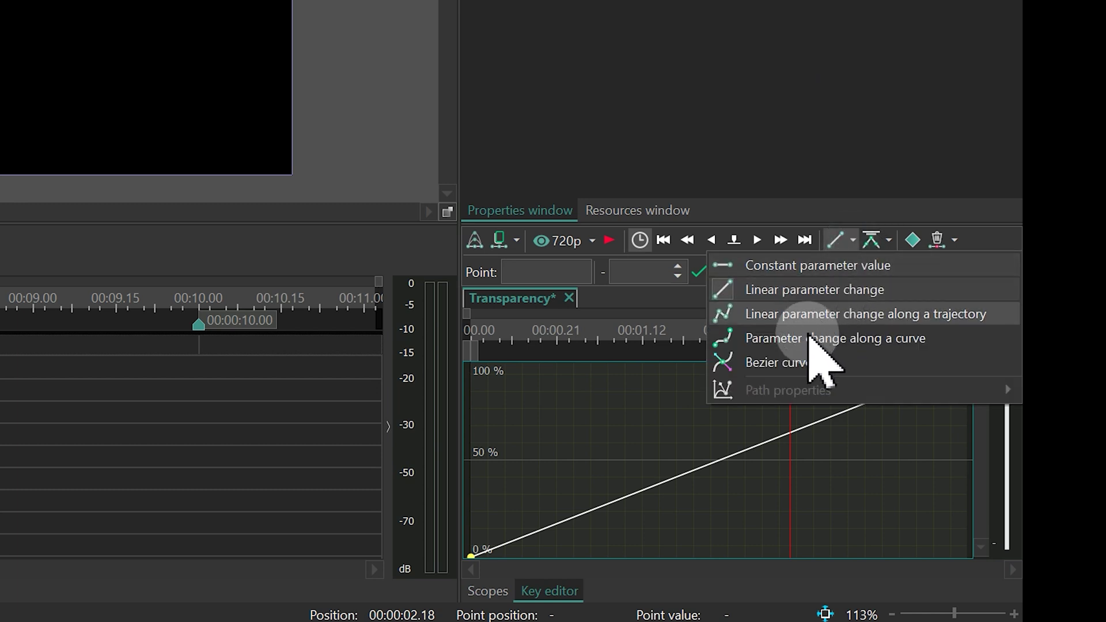
click(782, 363)
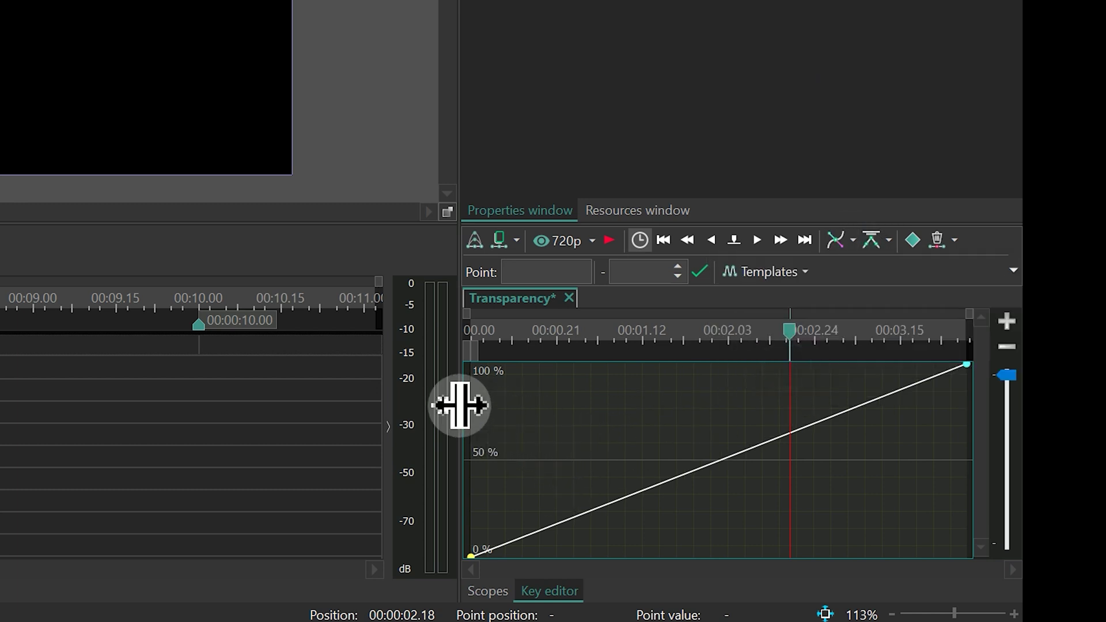
drag(458, 403, 304, 399)
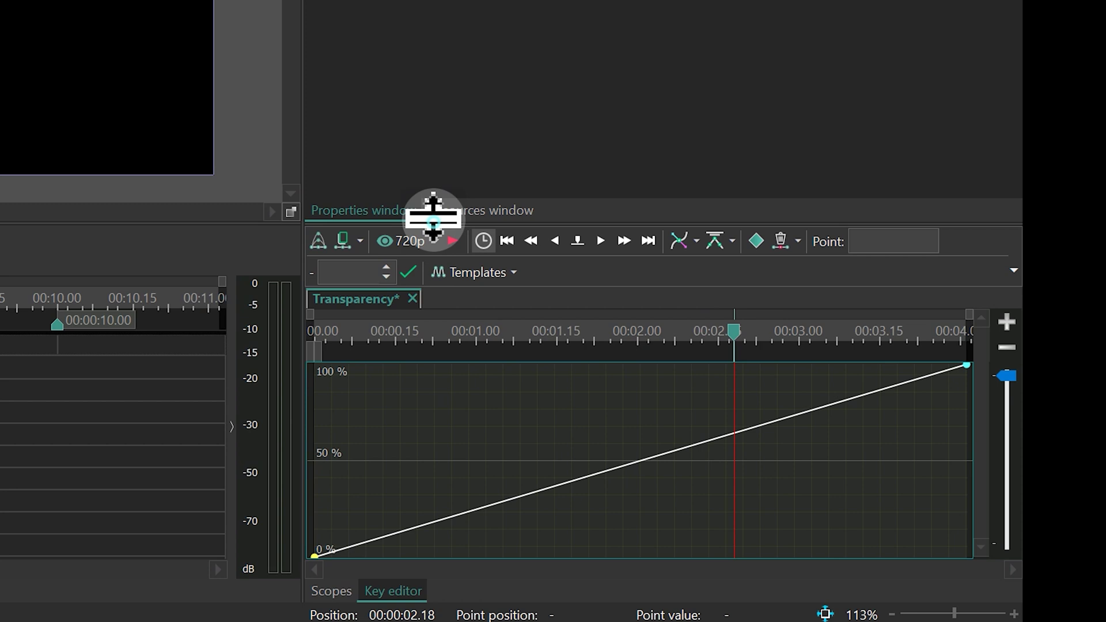
drag(433, 217, 428, 125)
- Bend the curve into an ease-out from the 0% key to 100%, then preview it
click(315, 554)
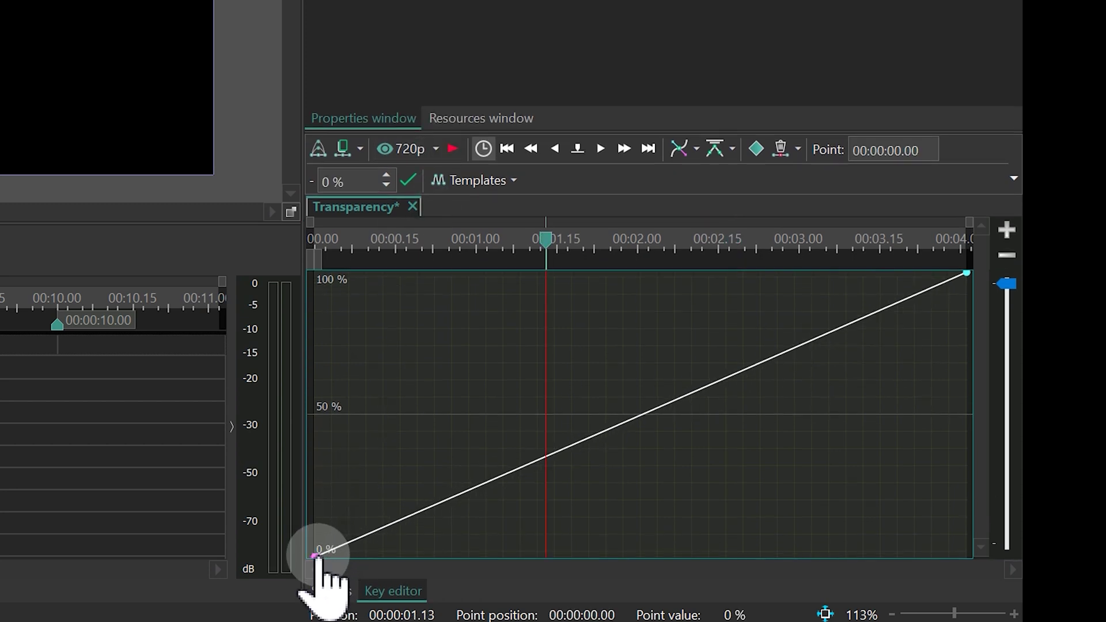
drag(316, 555, 477, 330)
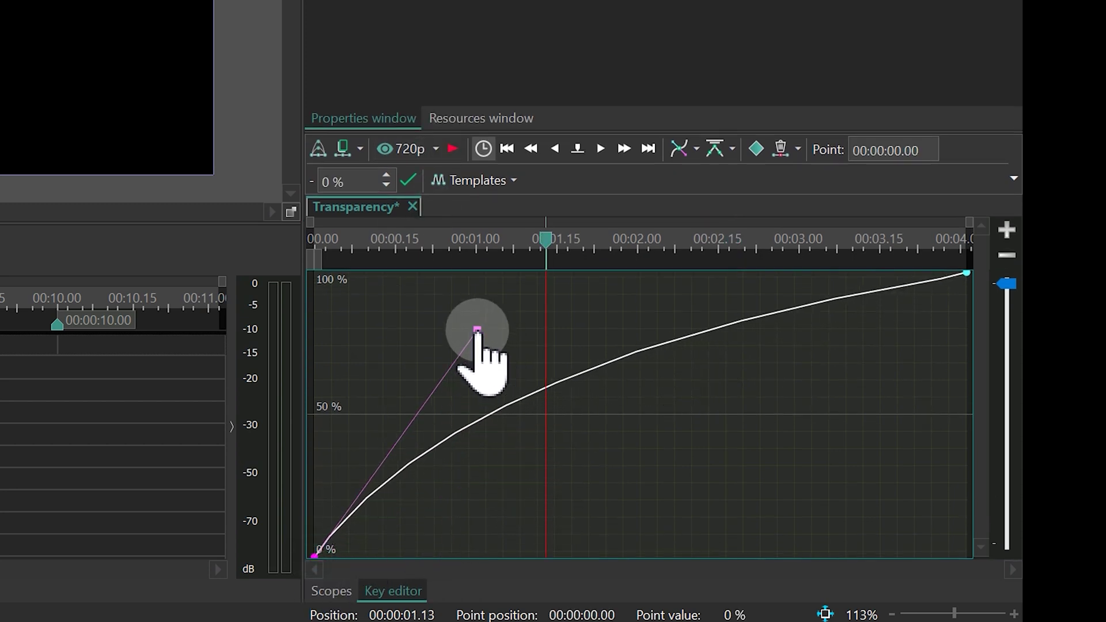
mouse_move(966, 273)
mouse_down()
mouse_move(932, 286)
mouse_move(709, 296)
mouse_up()
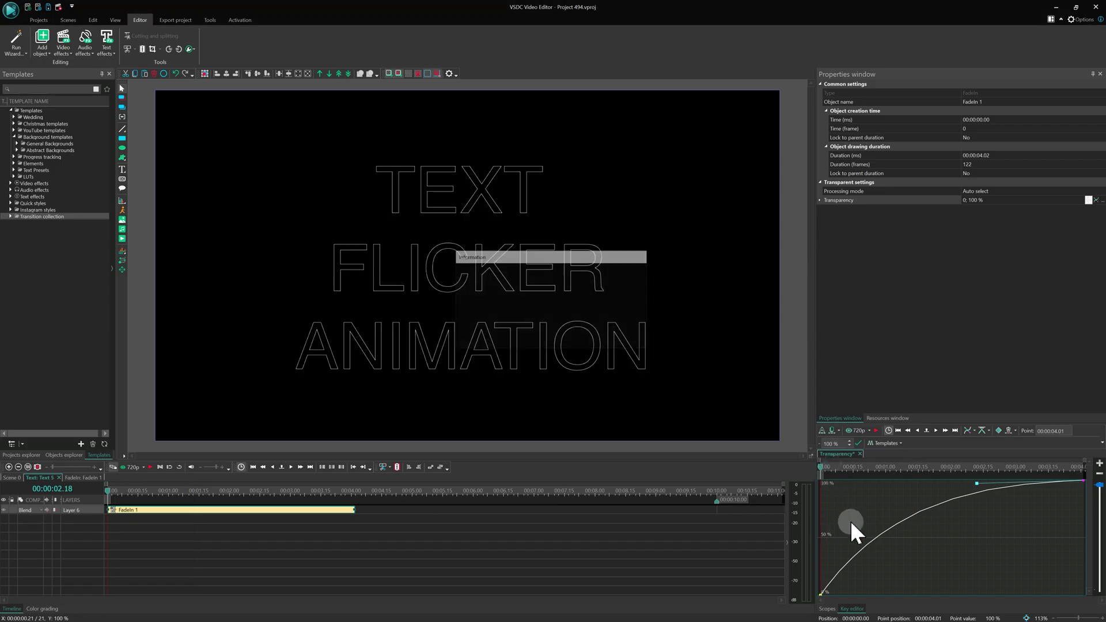
key(space)
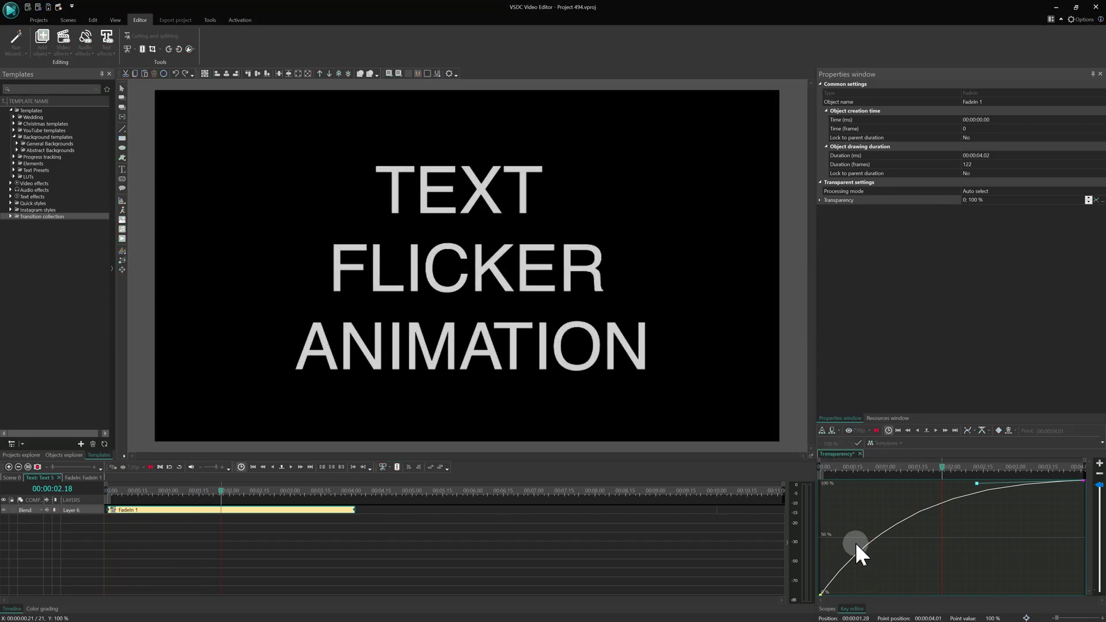
key(space)
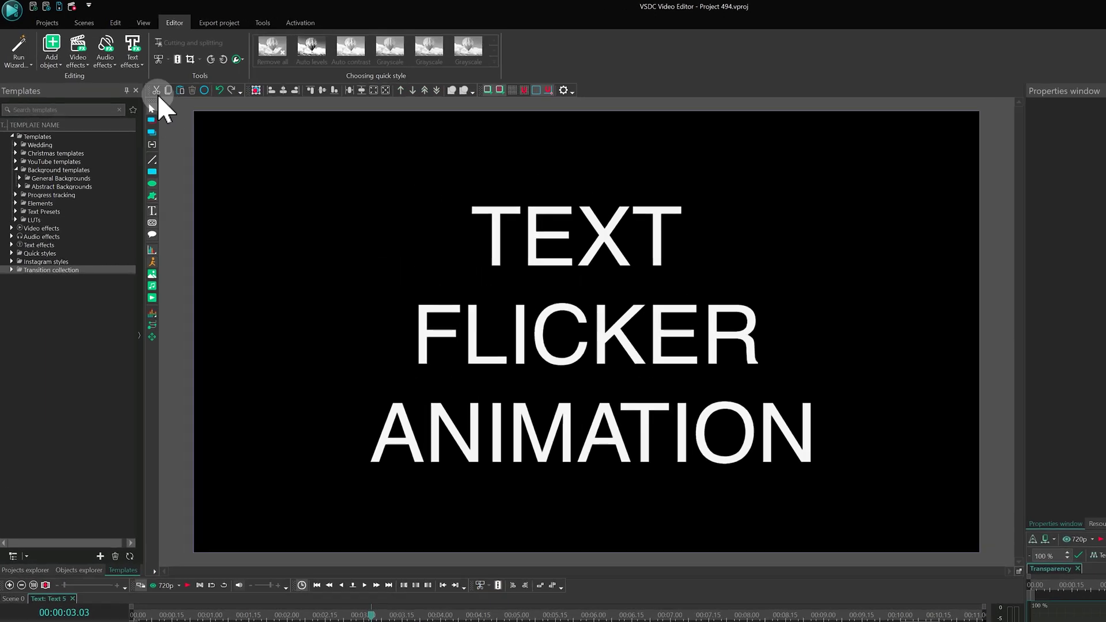
- Add a Recoloring text effect to the title, shortened to 12 frames
click(107, 46)
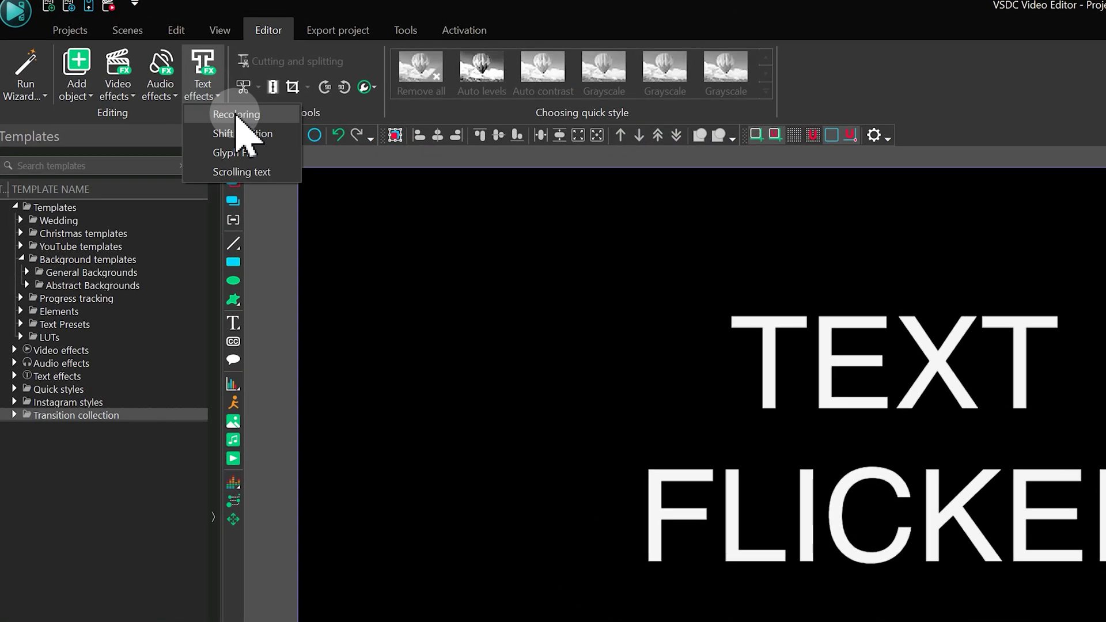
click(236, 122)
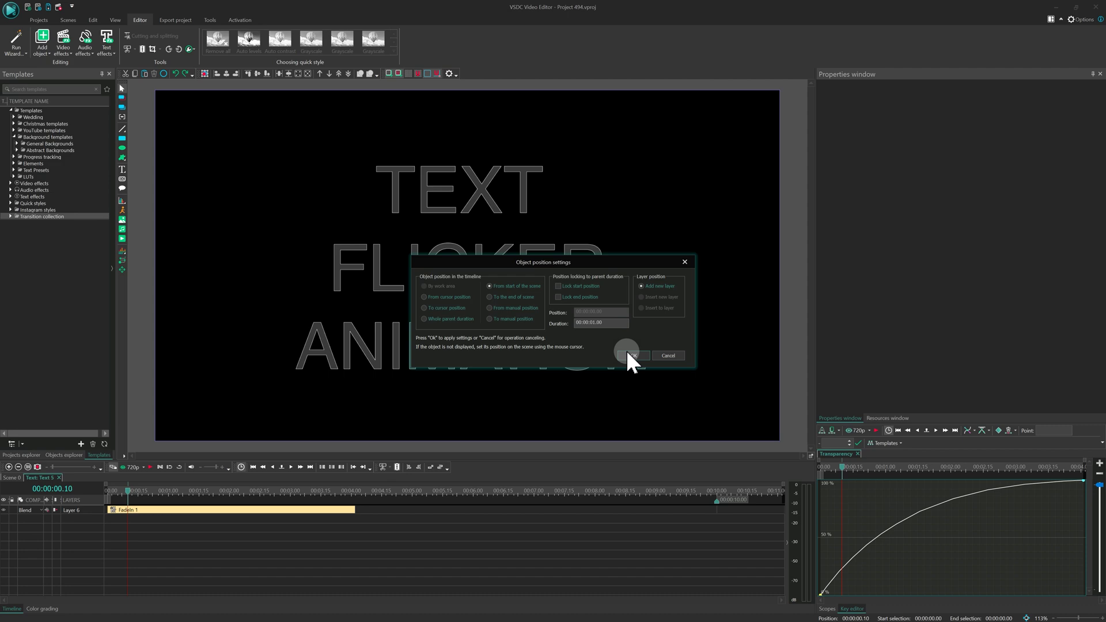
click(631, 355)
drag(180, 498, 160, 500)
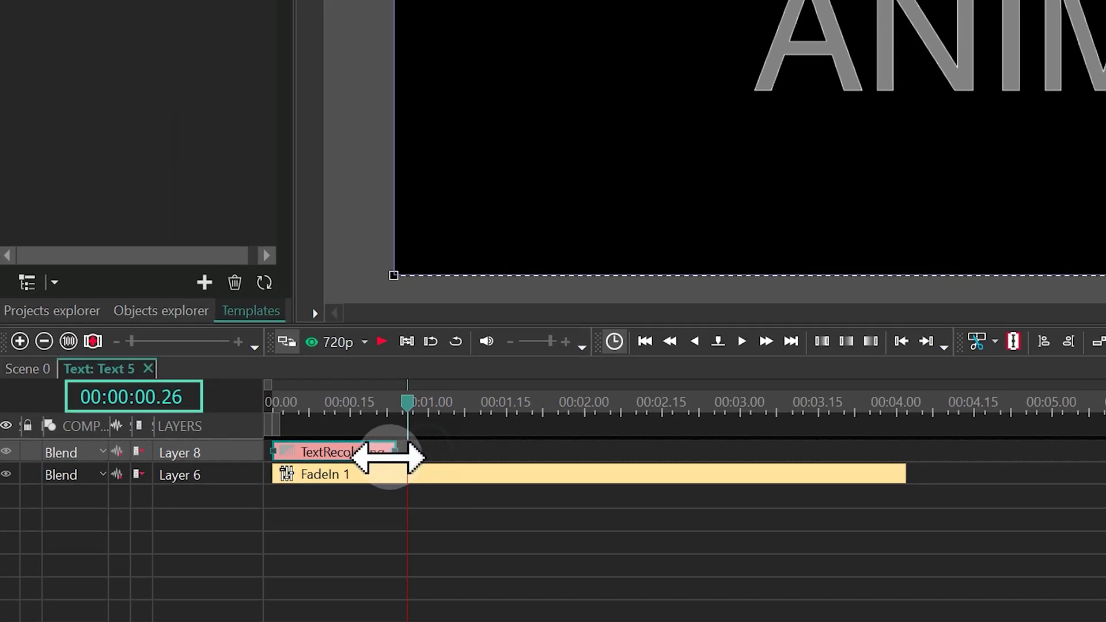
drag(423, 451, 365, 452)
mouse_move(333, 401)
mouse_down()
mouse_move(346, 408)
mouse_move(335, 402)
mouse_up()
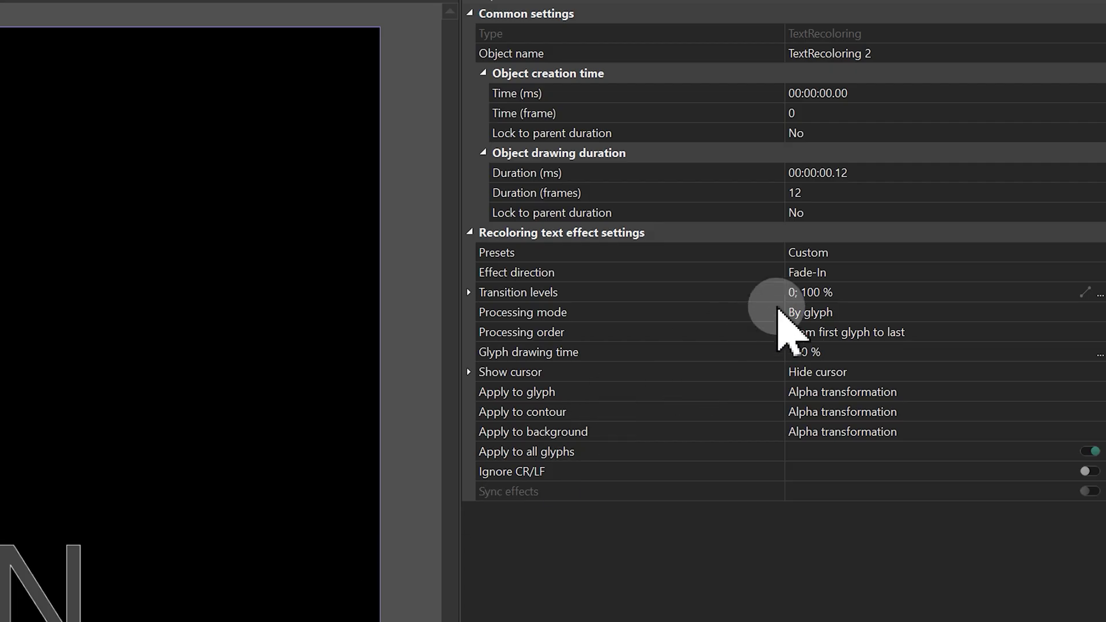
- Set its Effect direction to Fade-Out and Processing order to Random order, then preview
click(1041, 271)
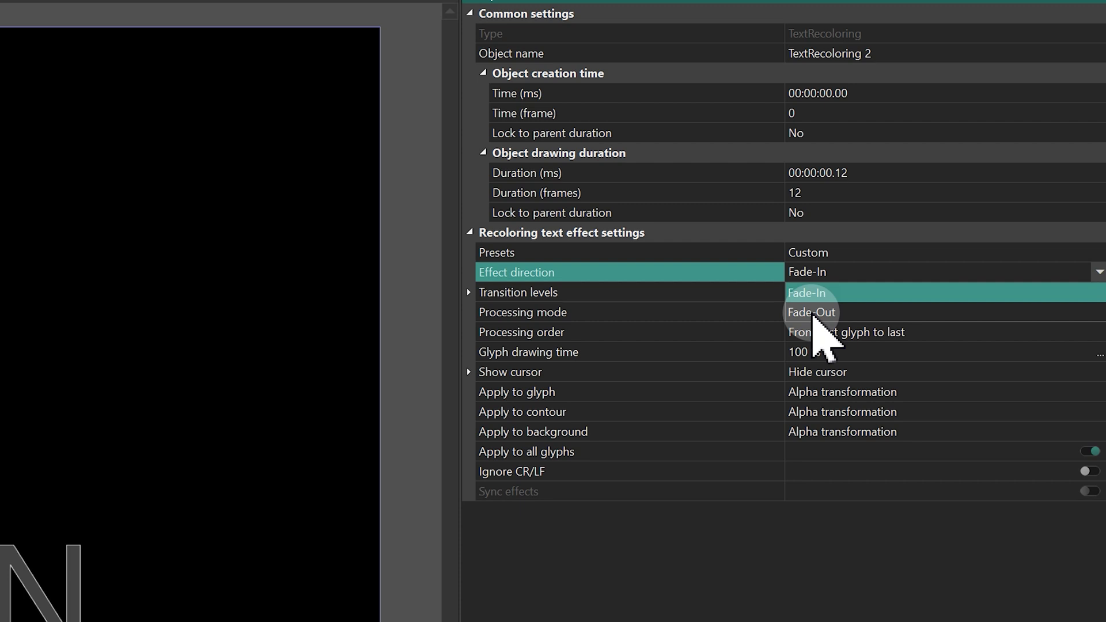
click(807, 312)
click(1084, 333)
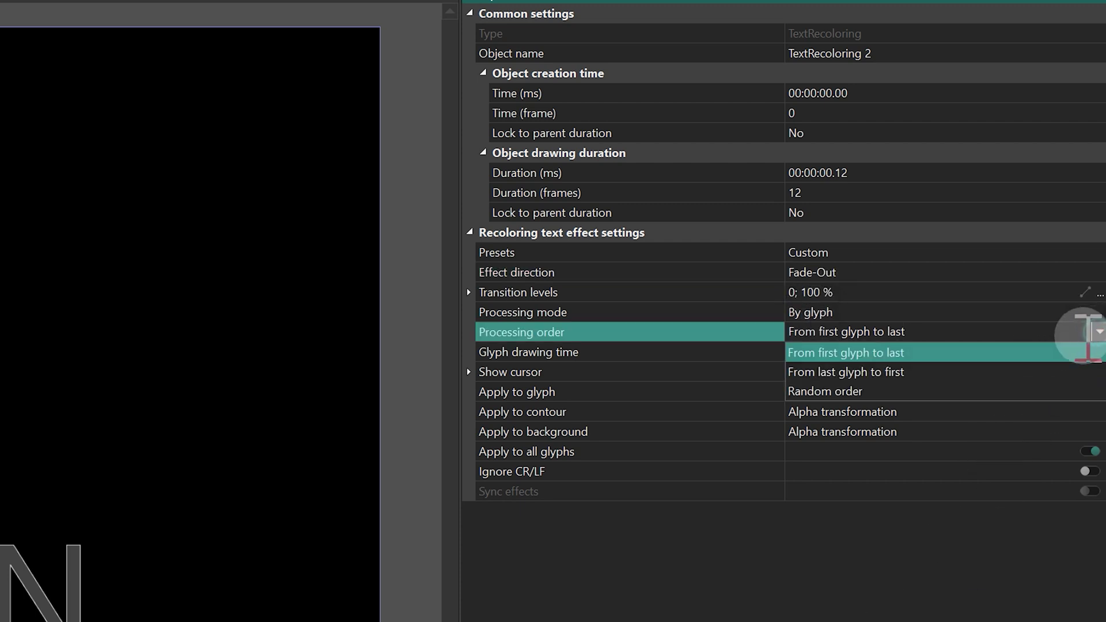
click(858, 391)
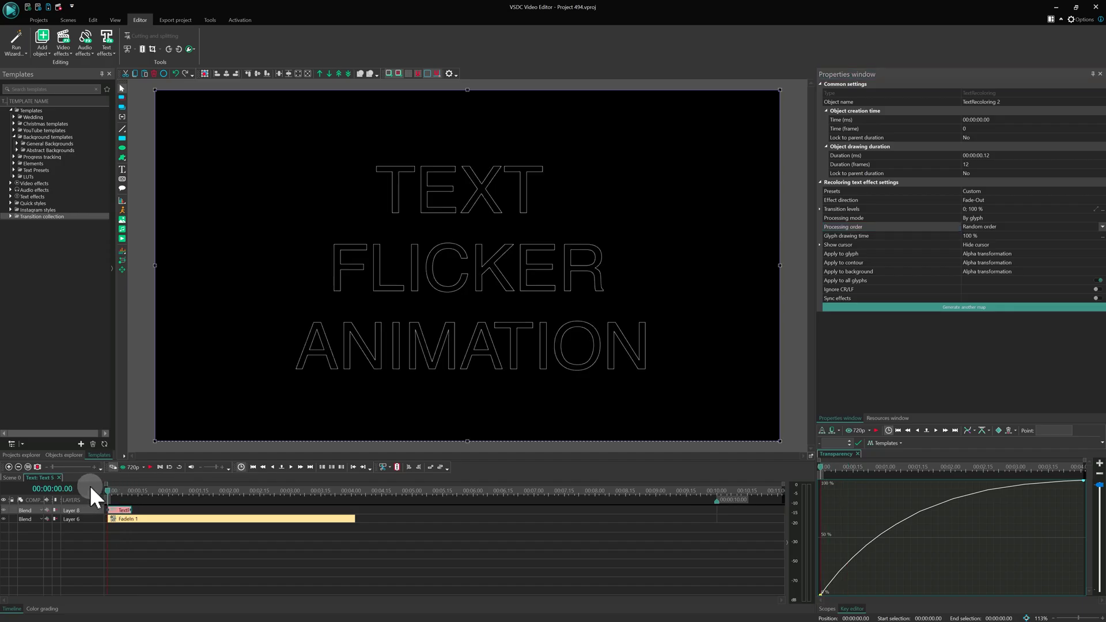
key(space)
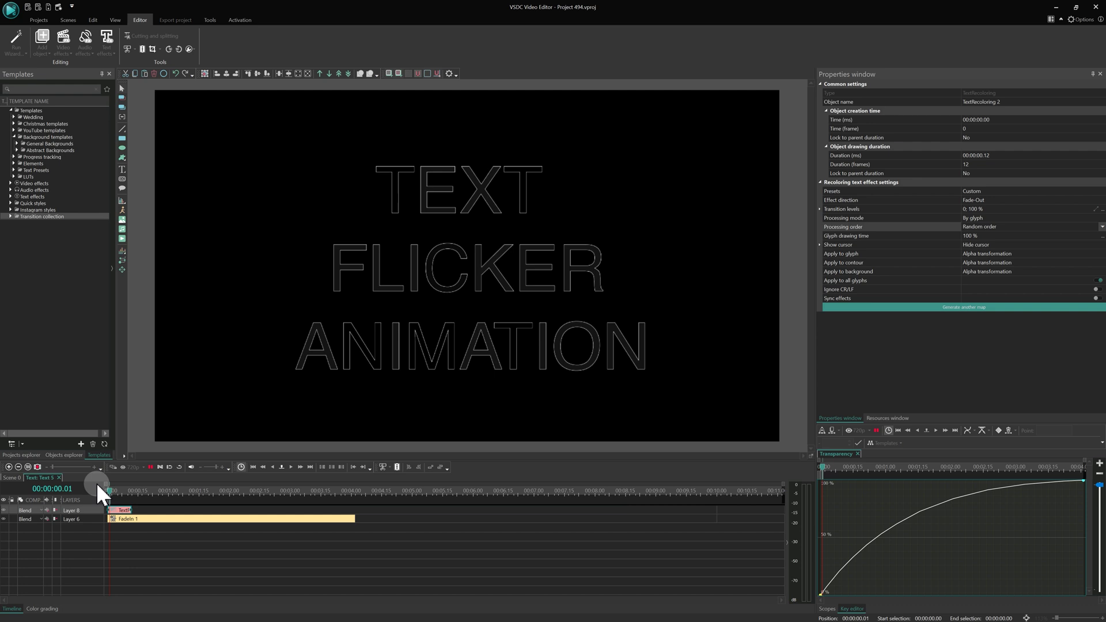
key(space)
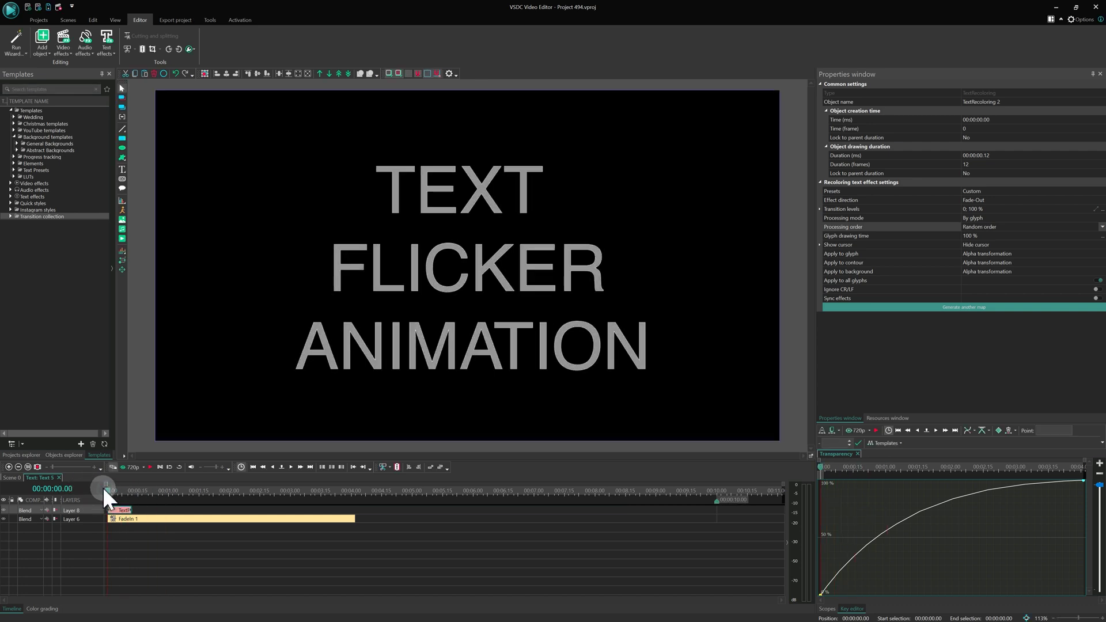
key(space)
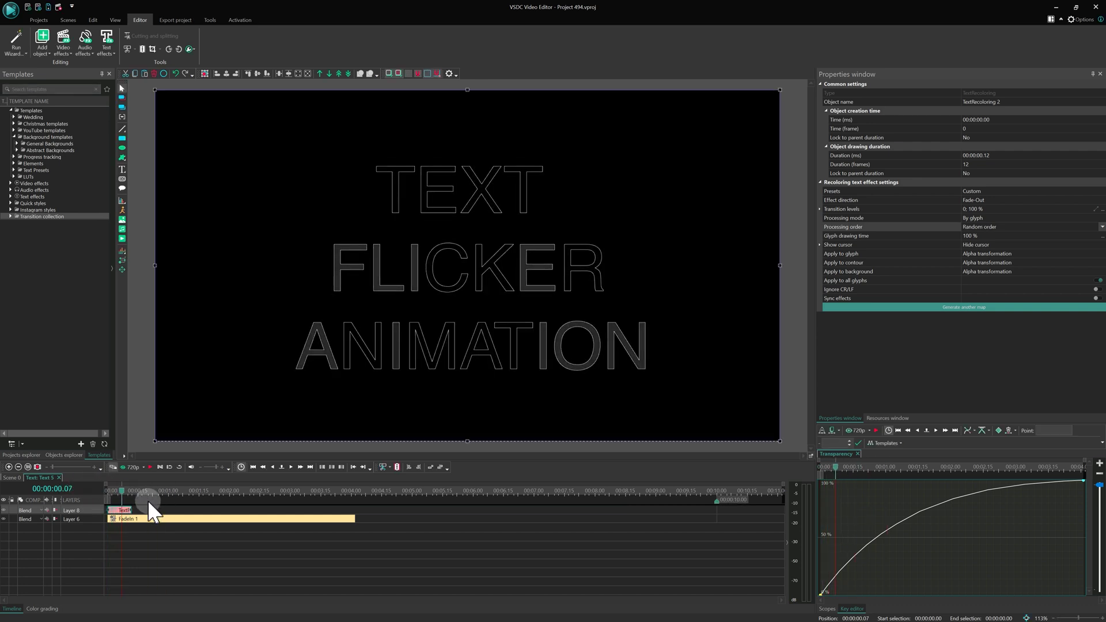
key(Right)
key(Right)
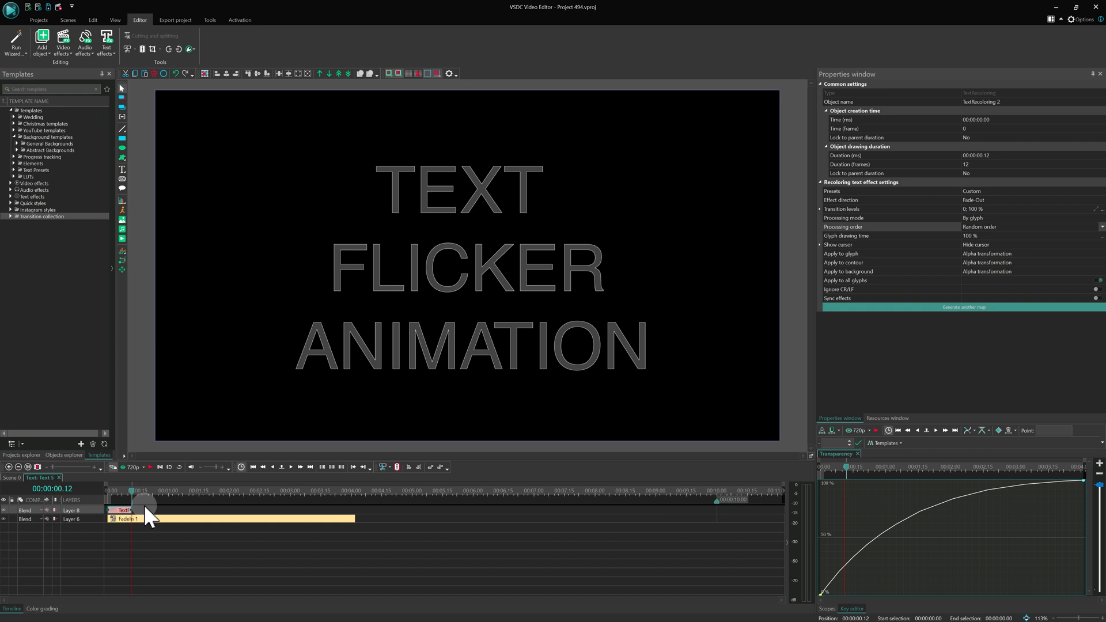
key(Left)
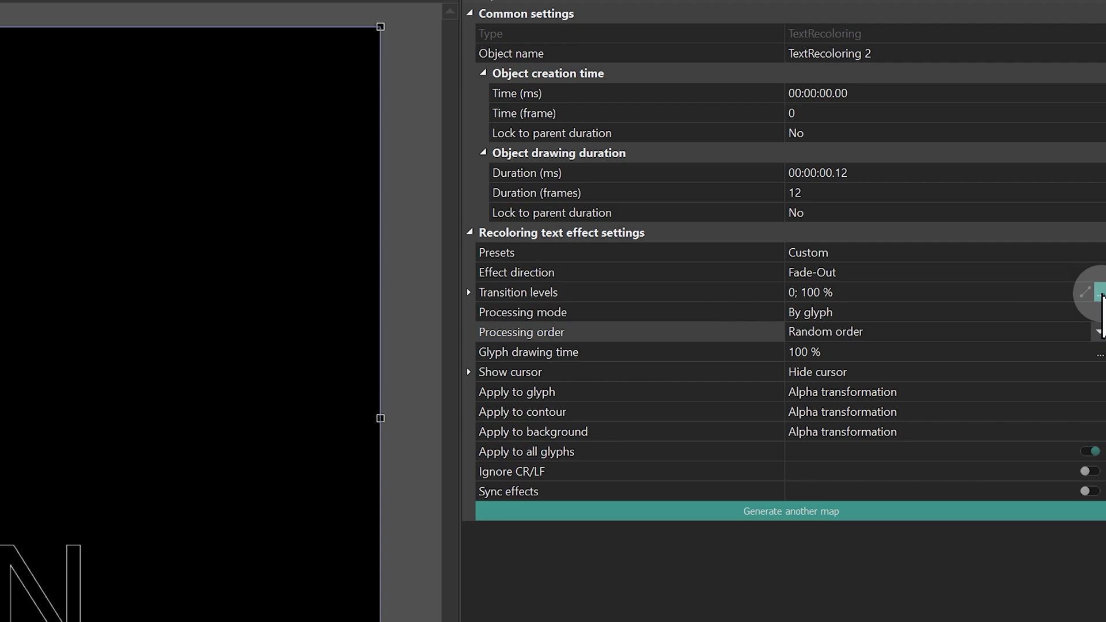
- Switch Transition levels to Bezier, add a middle 0% keyframe, and raise the first key to 100%
click(1099, 294)
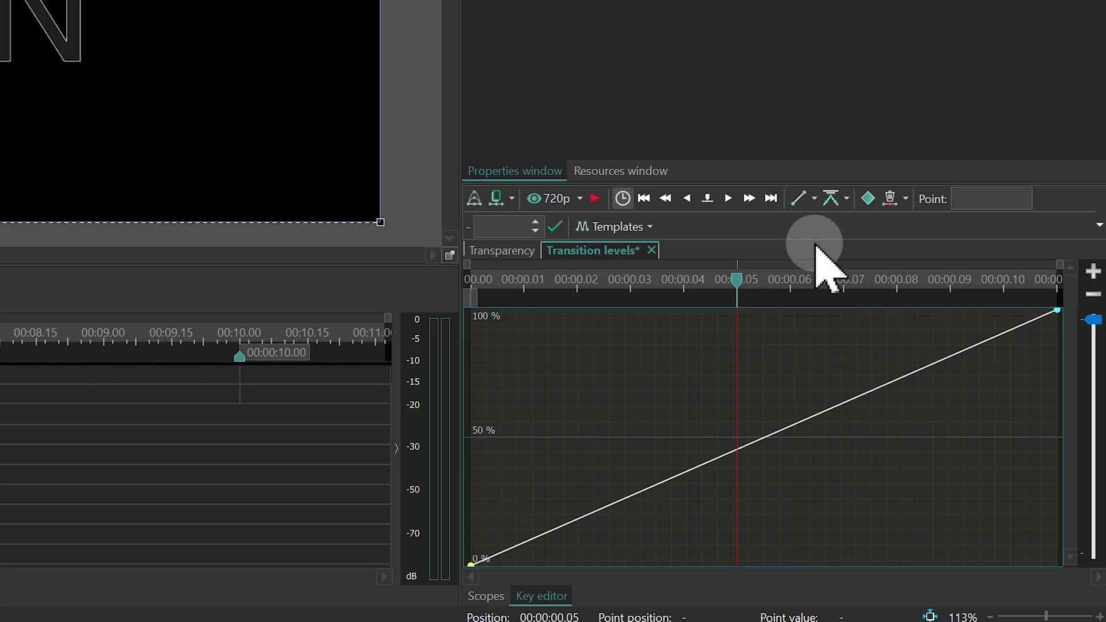
click(816, 199)
click(853, 308)
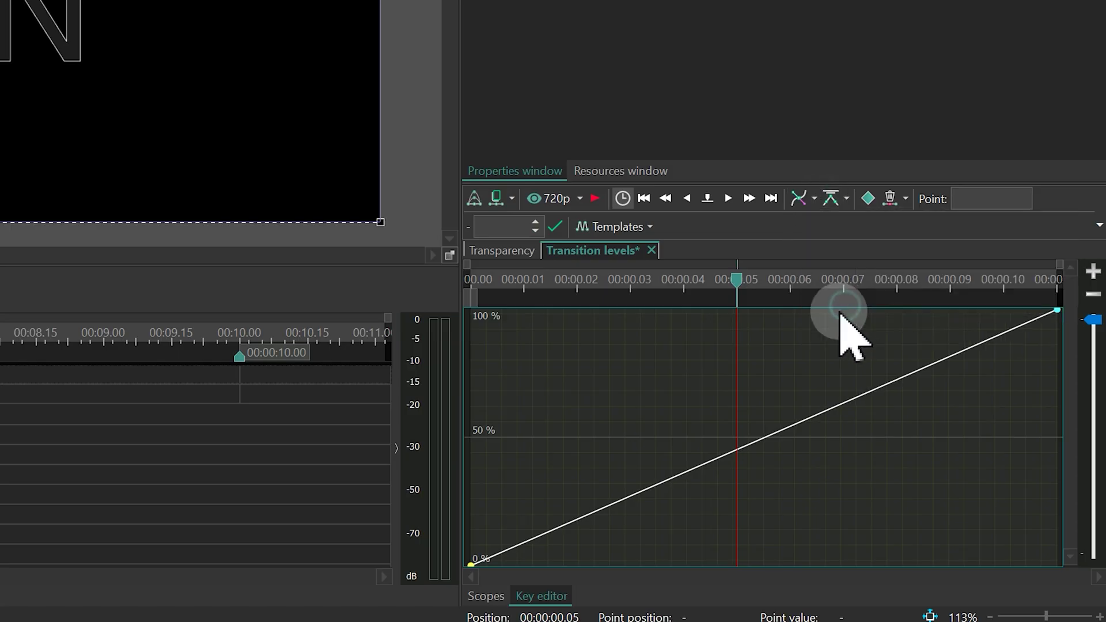
click(867, 199)
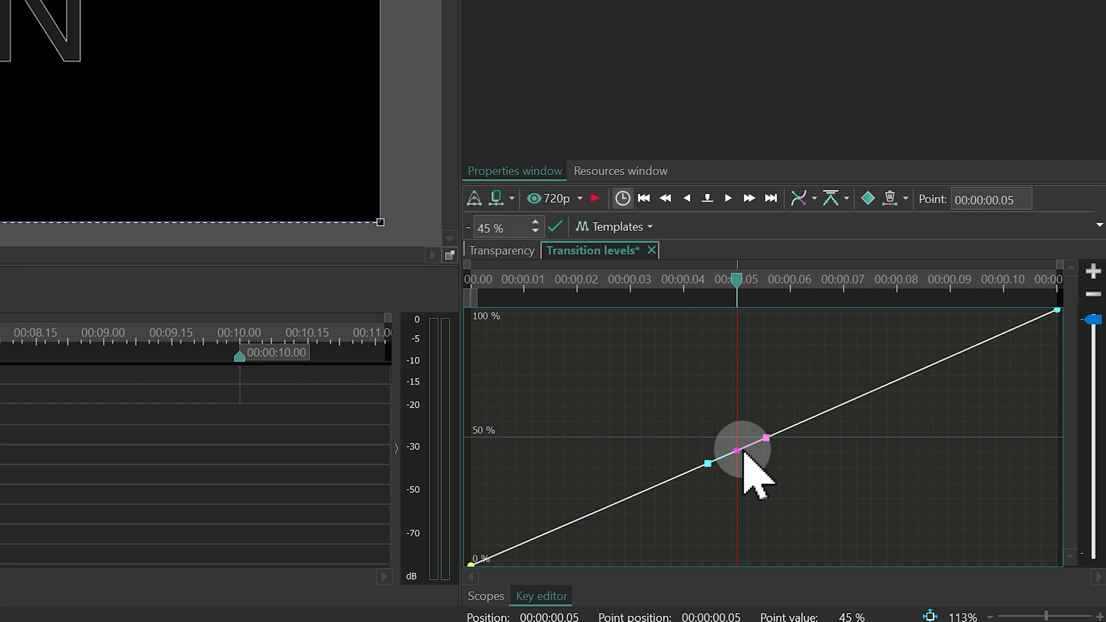
mouse_move(737, 450)
mouse_down()
mouse_move(764, 597)
mouse_move(774, 591)
mouse_up()
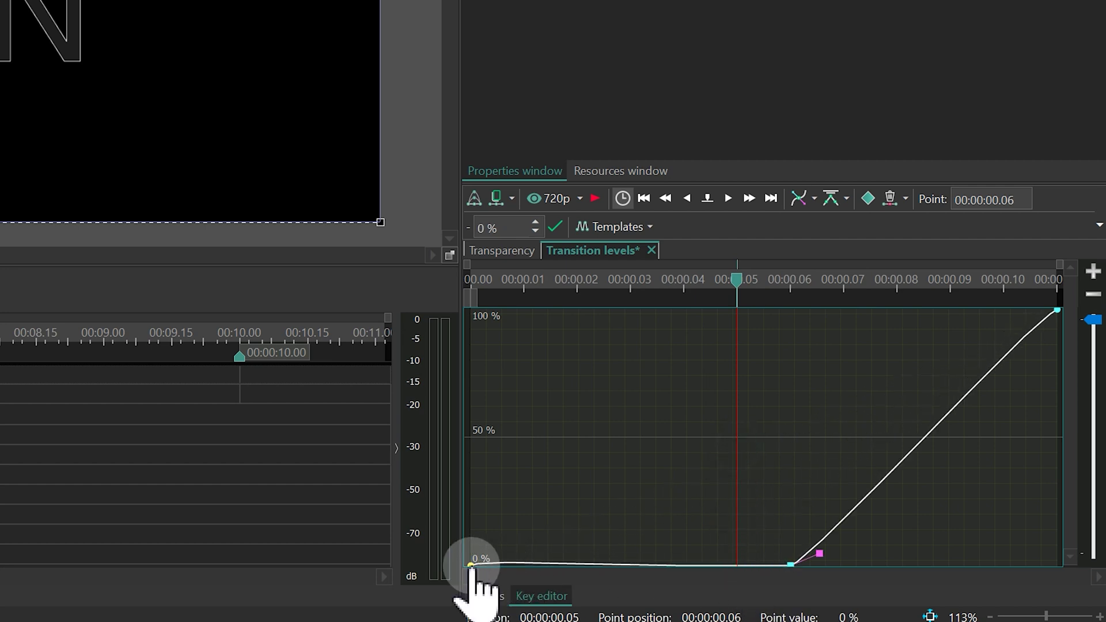
drag(472, 565, 472, 311)
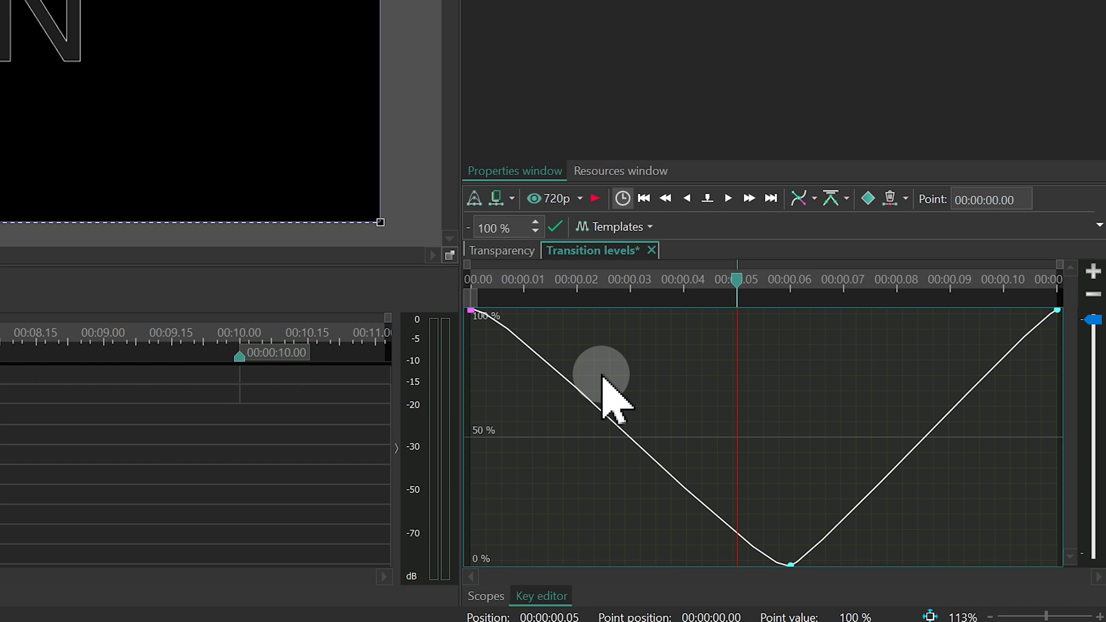
- Adjust the tangent handles at the low point, first and last keys to smooth the dip
drag(819, 553, 905, 562)
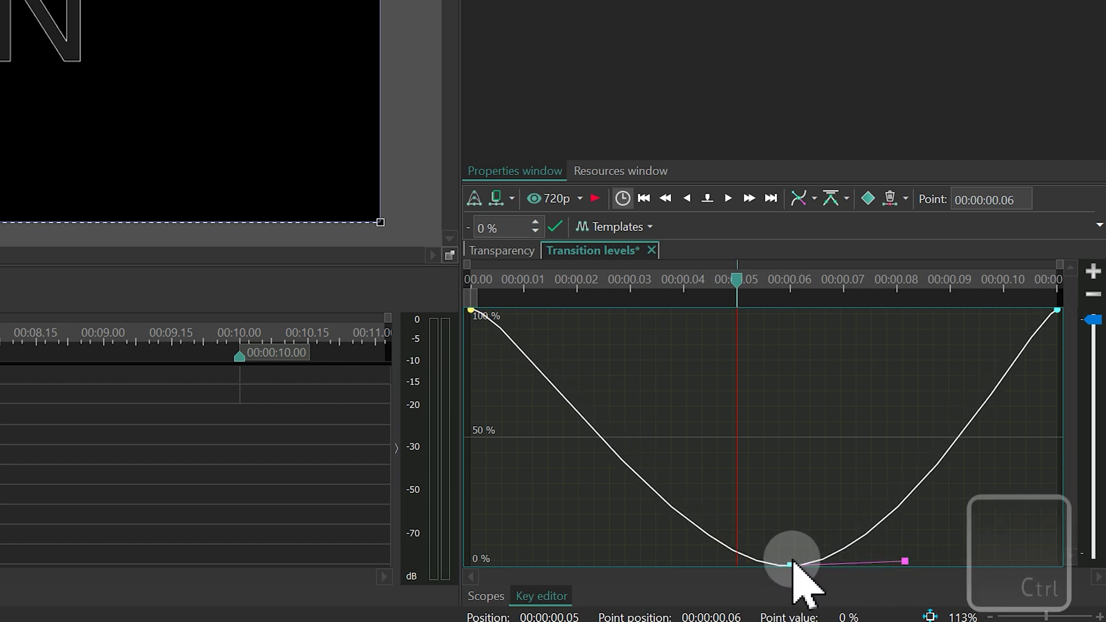
ctrl+drag(790, 564, 672, 548)
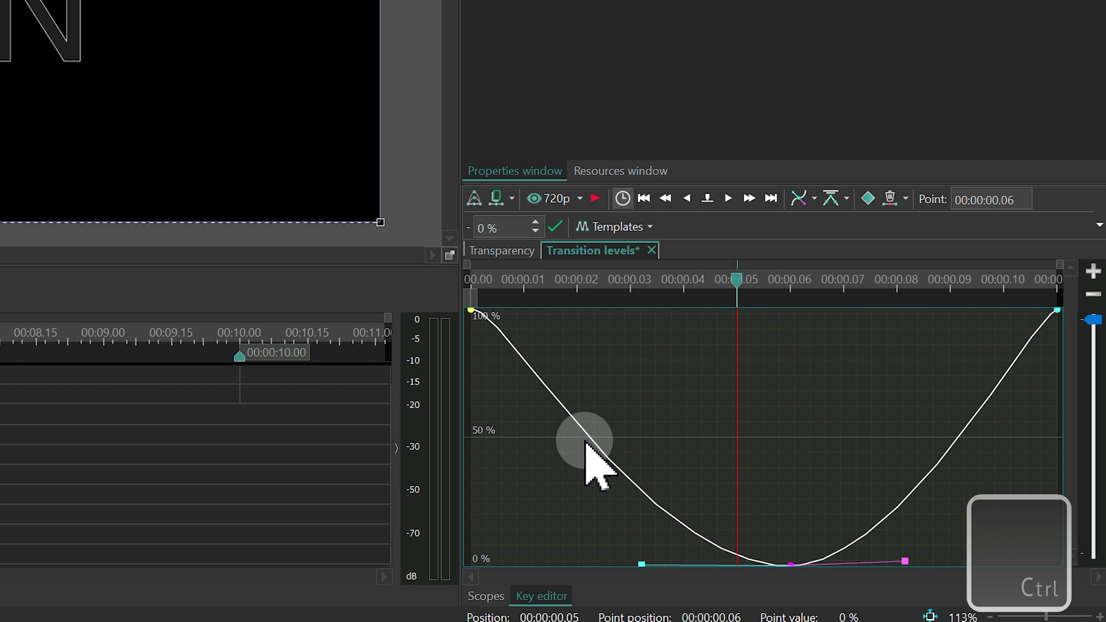
click(473, 311)
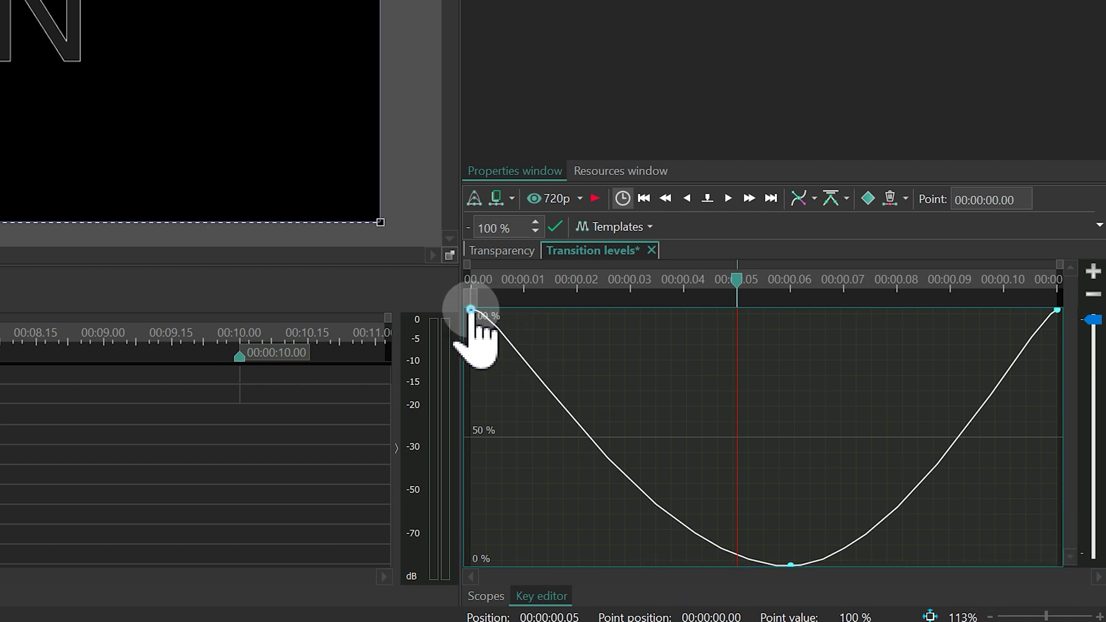
ctrl+drag(471, 309, 616, 321)
click(1056, 309)
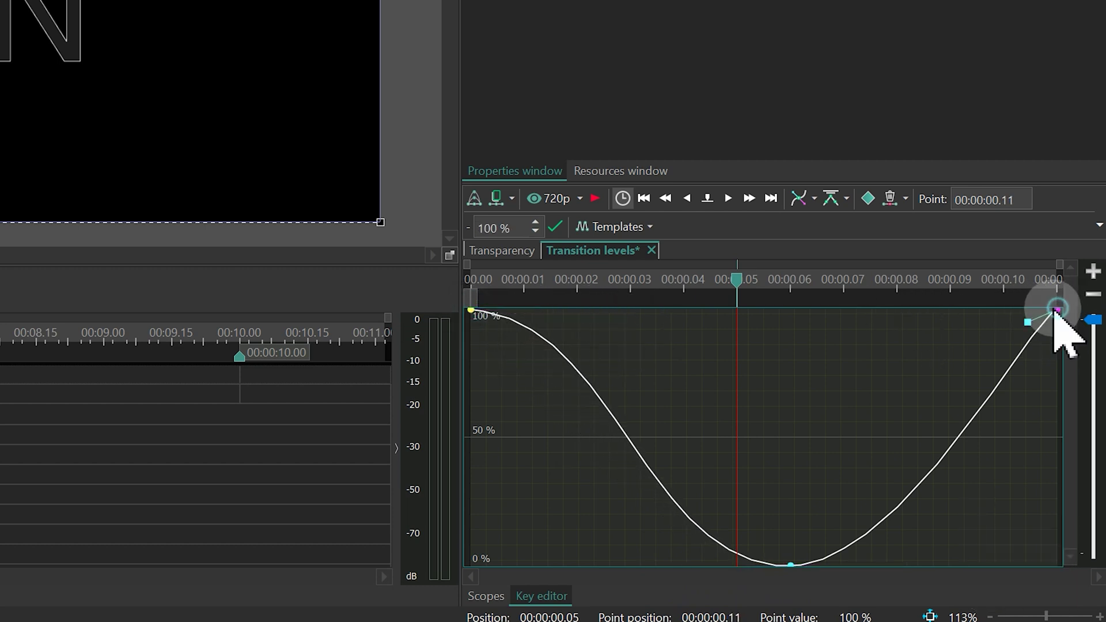
drag(1027, 322, 902, 311)
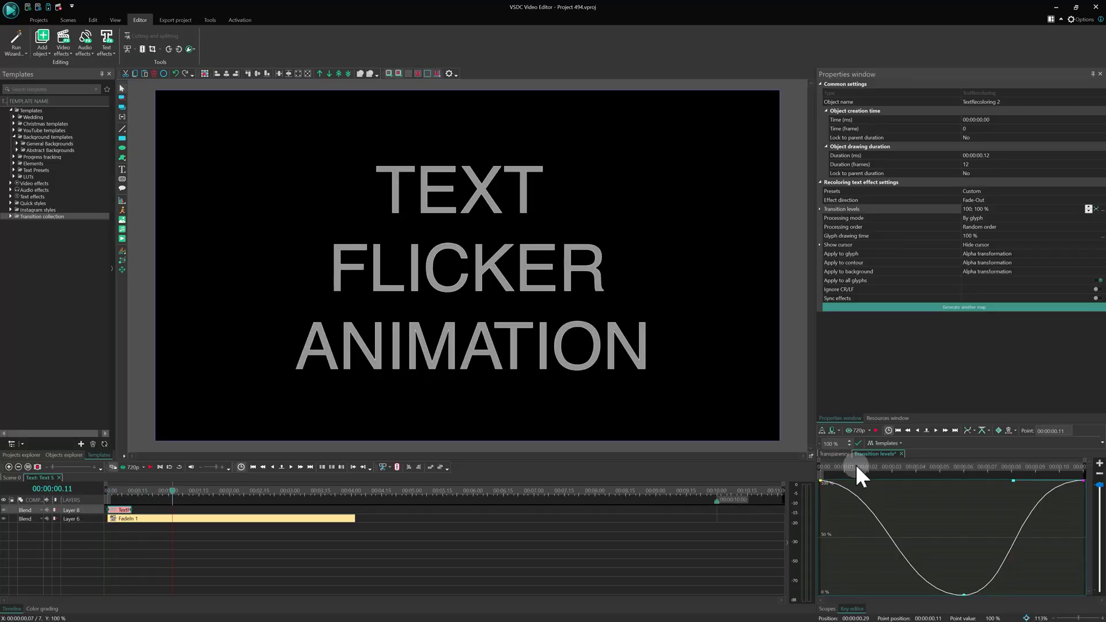
- Duplicate the recoloring effect after the original and generate a new random letter order
right_click(126, 521)
click(165, 325)
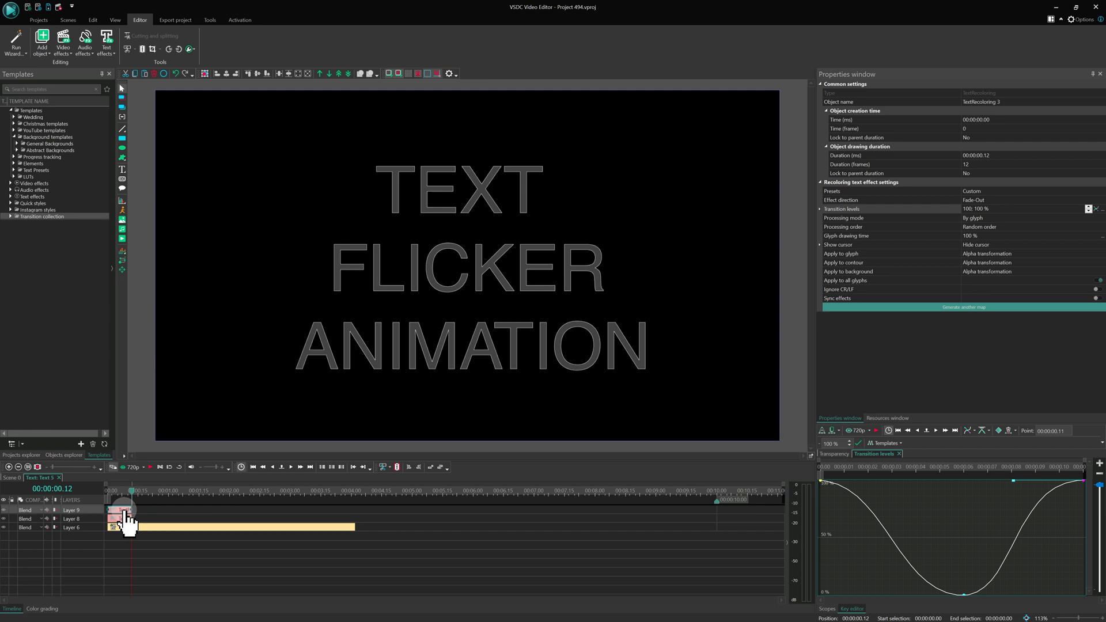
mouse_move(124, 513)
mouse_down()
mouse_move(147, 511)
mouse_move(143, 521)
mouse_up()
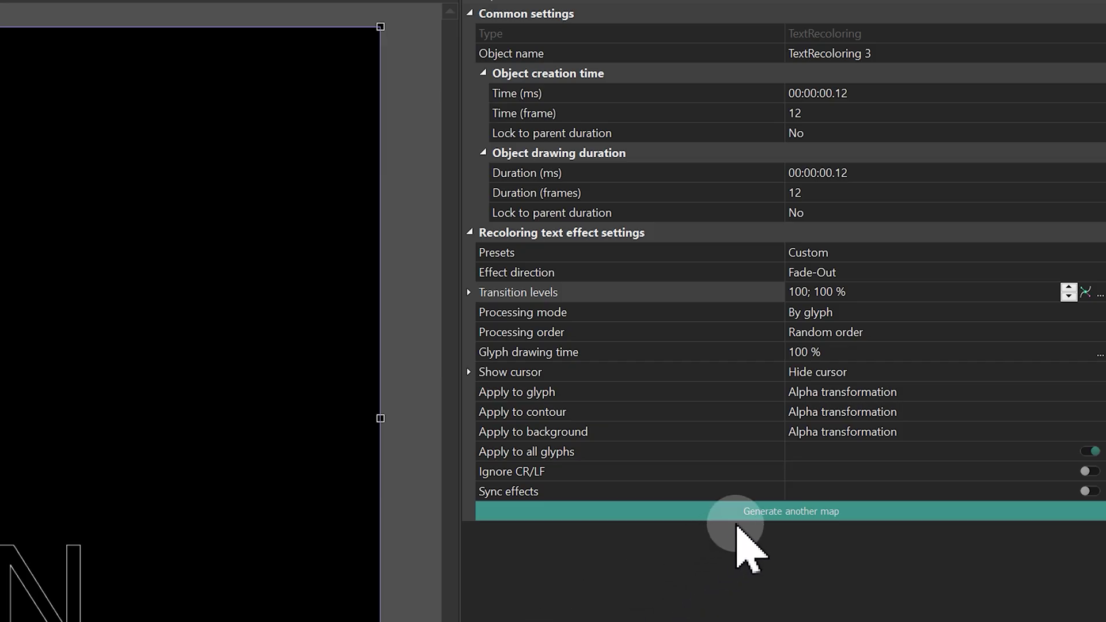
click(748, 519)
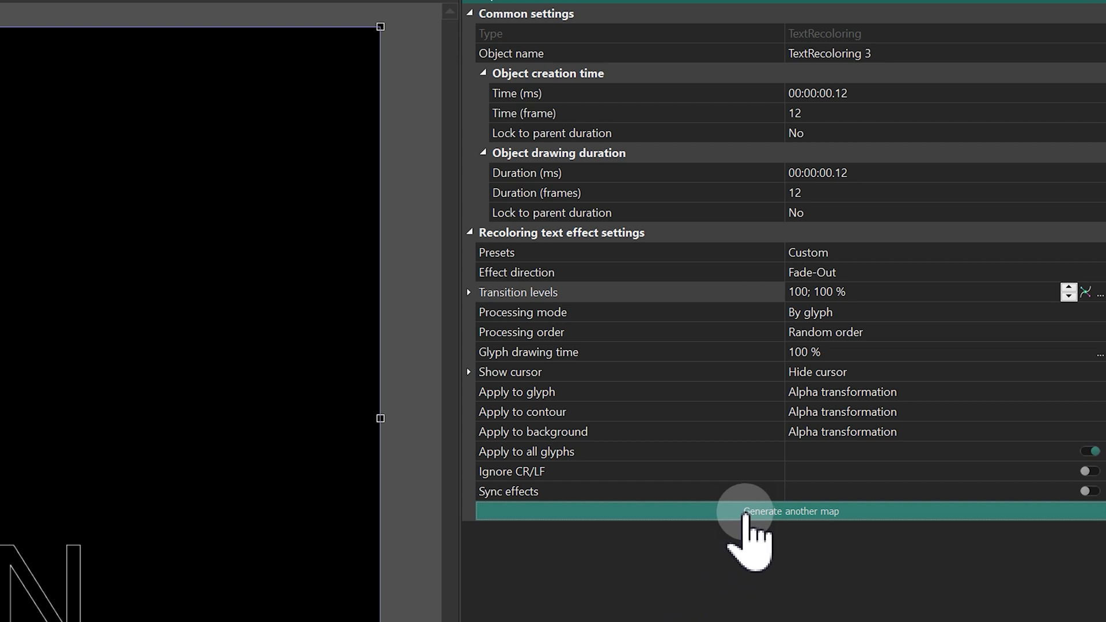
- Shape the copy's Transition levels curve: steep drop from 100%, flat near 0%, sharp rise
click(1099, 294)
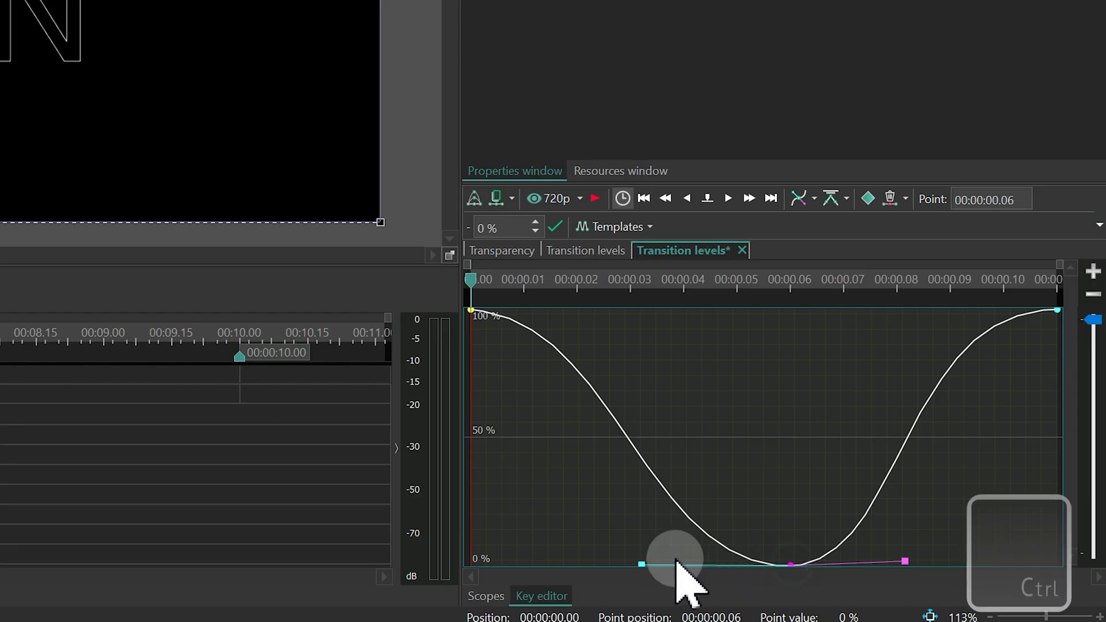
mouse_move(639, 563)
mouse_down()
mouse_move(481, 545)
mouse_move(500, 563)
mouse_up()
drag(791, 564, 933, 566)
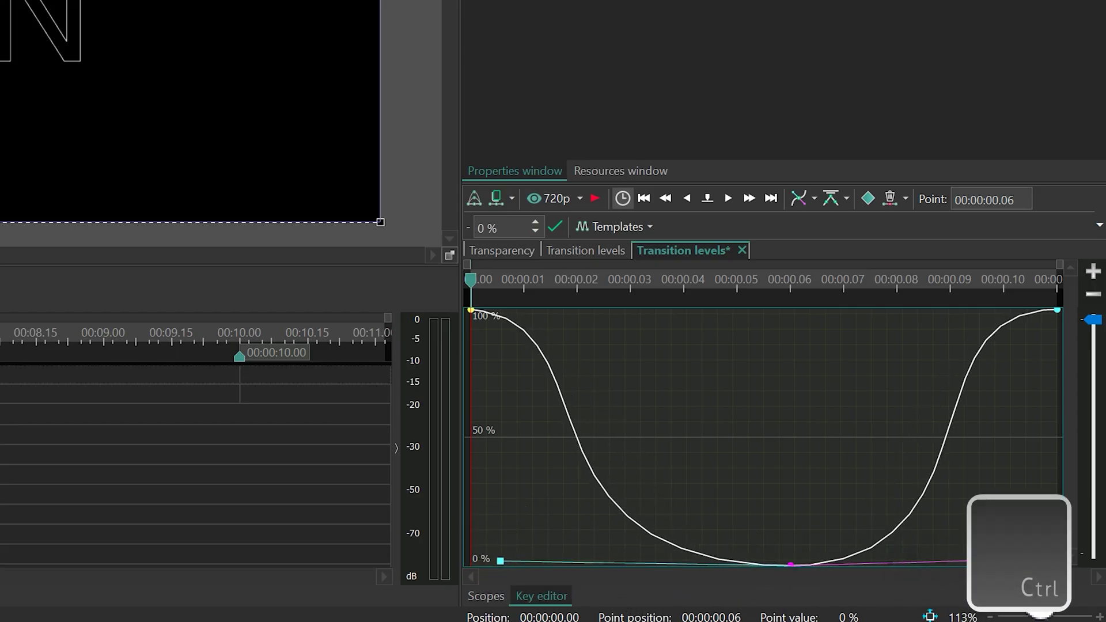
click(472, 311)
drag(619, 320, 550, 443)
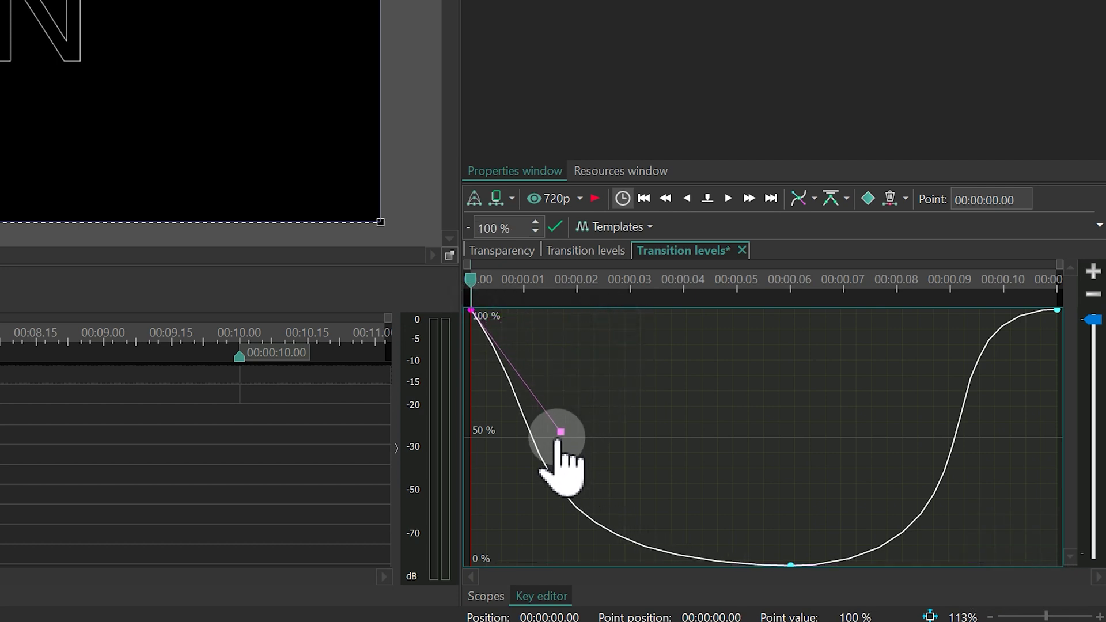
click(1056, 309)
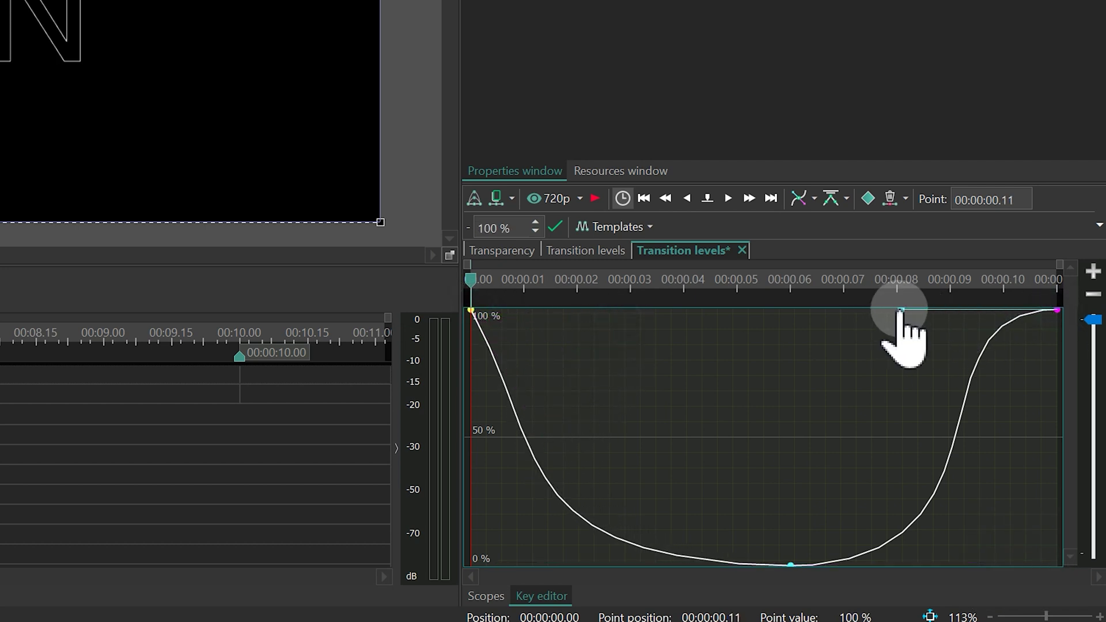
mouse_move(900, 309)
mouse_down()
mouse_move(910, 361)
mouse_move(797, 484)
mouse_up()
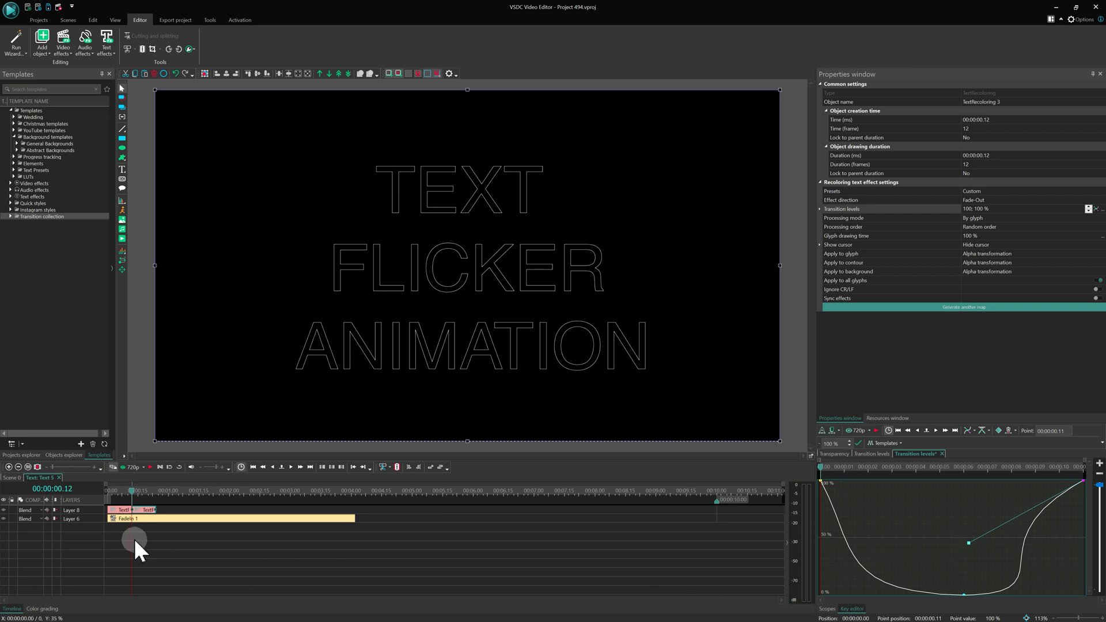
- Play the flicker, add another recoloring copy, and reshape its transition curve
key(space)
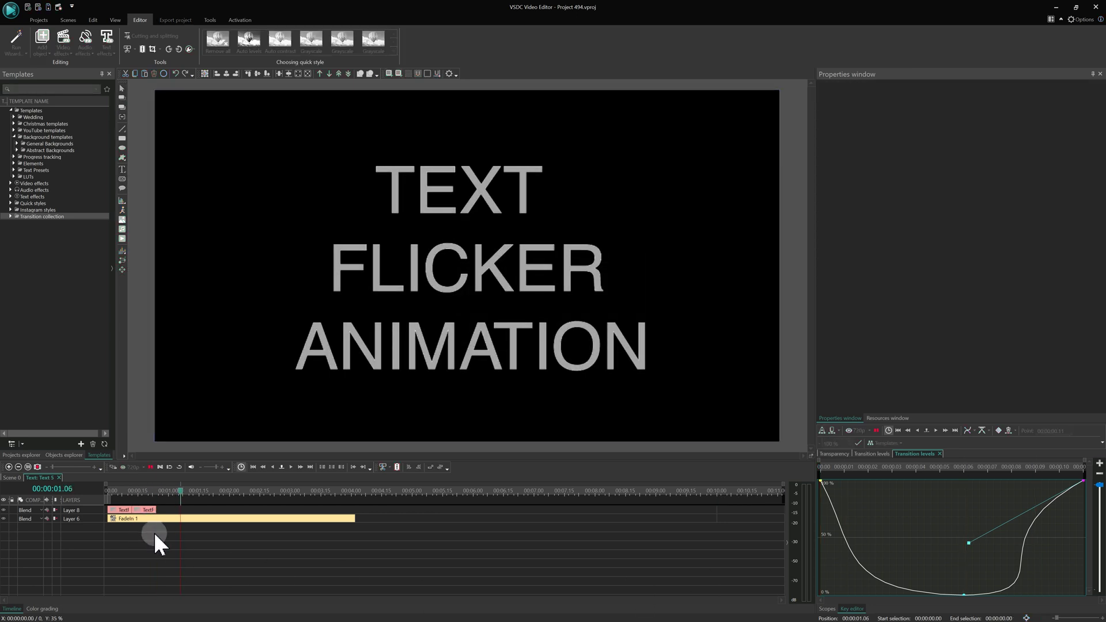
drag(136, 510, 242, 518)
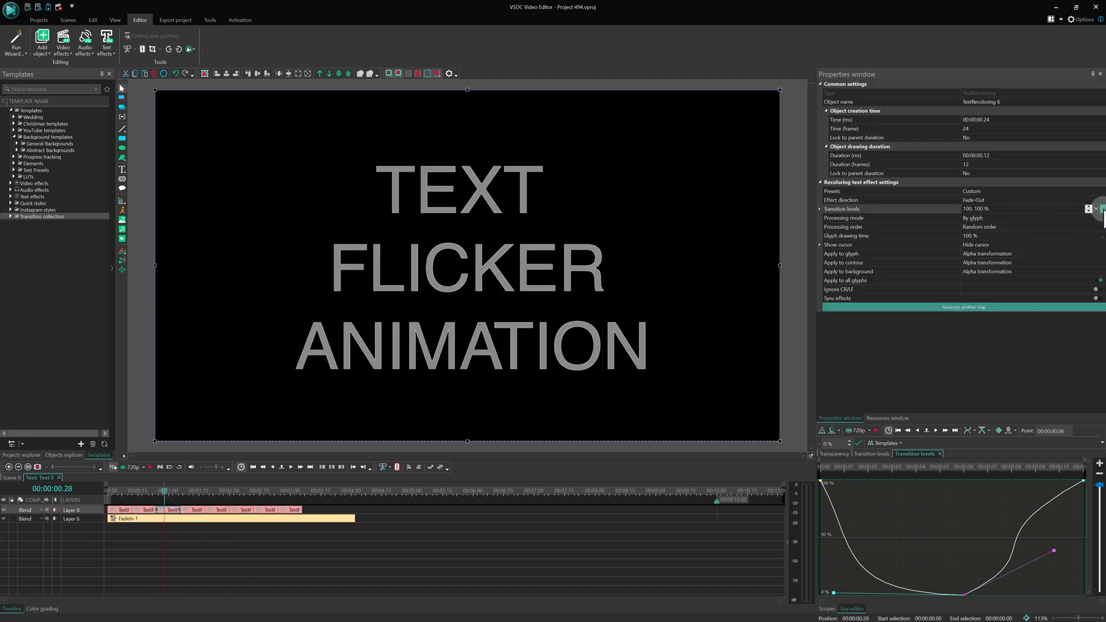
click(901, 307)
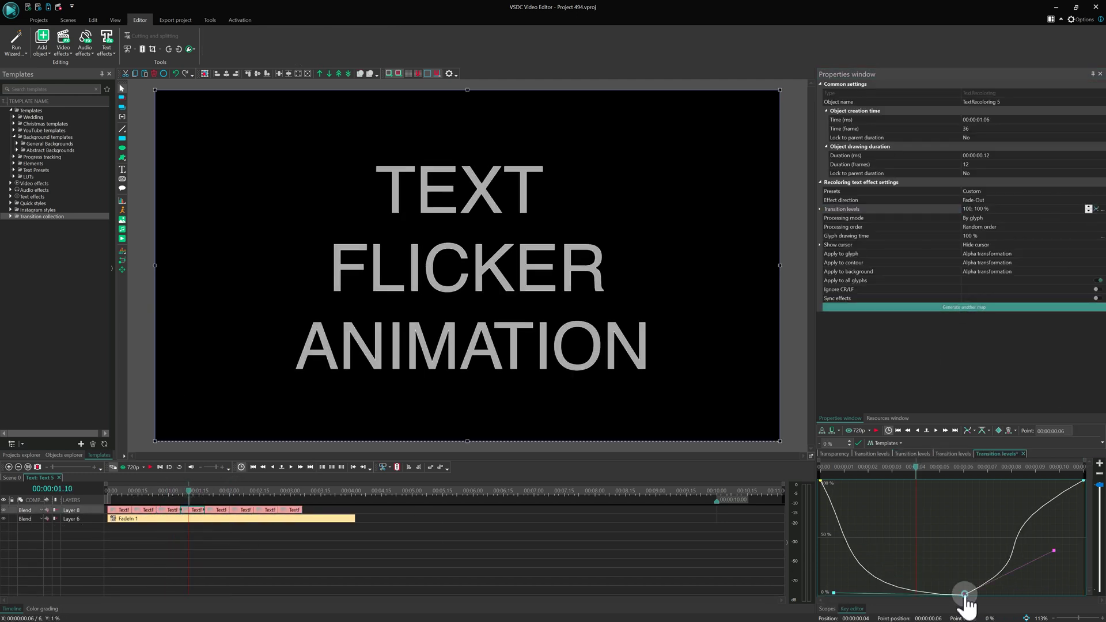
click(242, 511)
mouse_move(822, 484)
mouse_down()
mouse_move(954, 531)
mouse_move(1062, 592)
mouse_up()
- Reshape the TextRecoloring 8 and 7 curves, generate a new glyph order, and replay from the start
click(1019, 307)
click(941, 306)
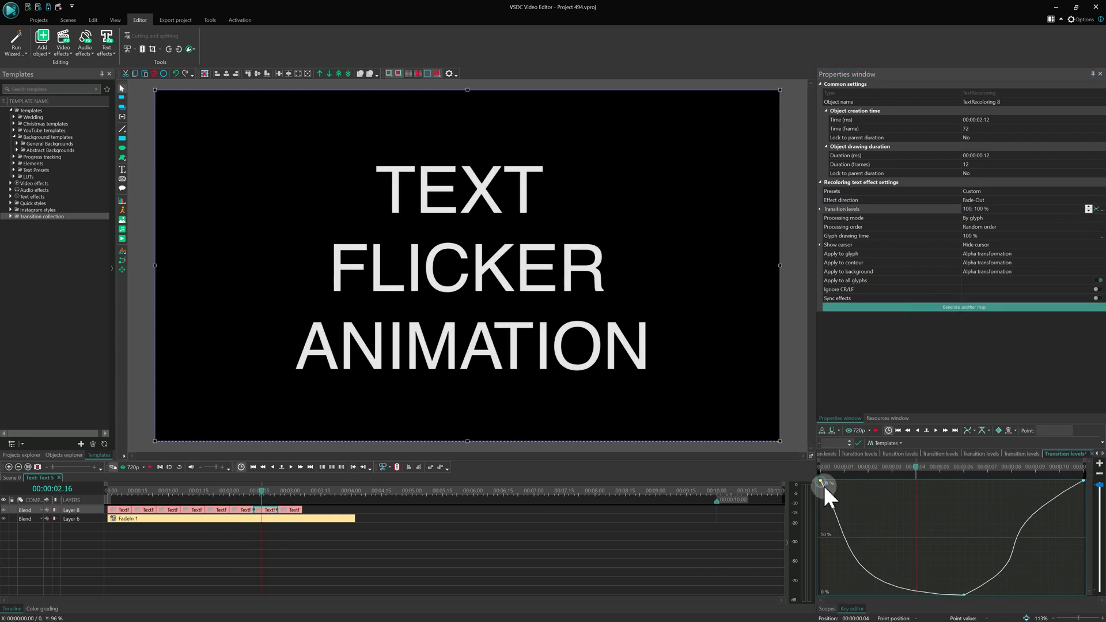
drag(964, 595, 837, 549)
drag(1062, 506, 1020, 544)
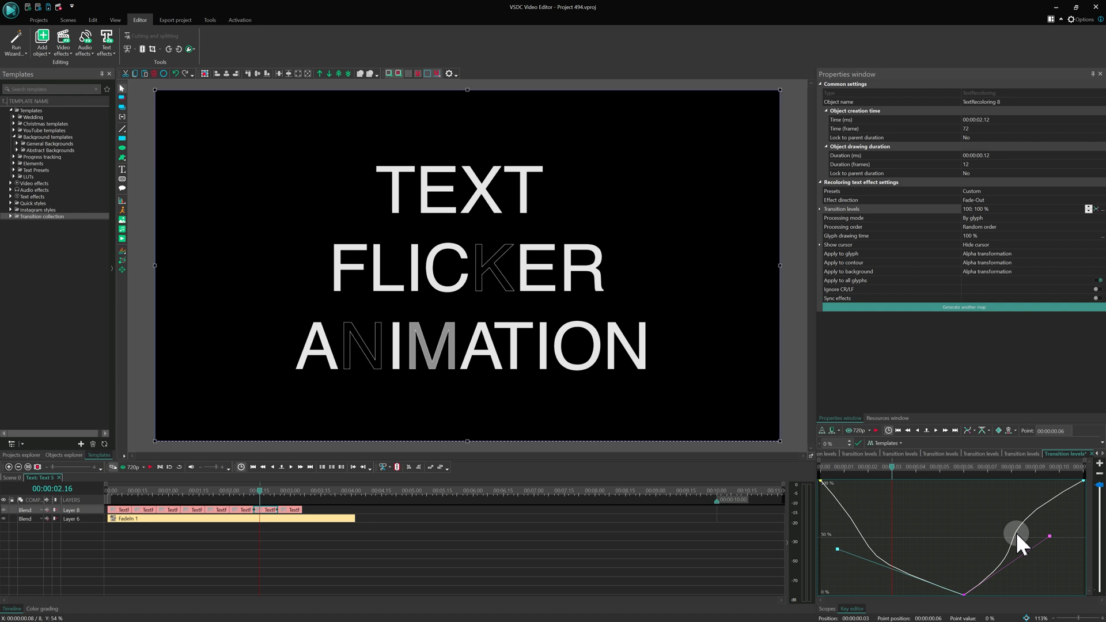
click(292, 510)
drag(1086, 487, 1075, 596)
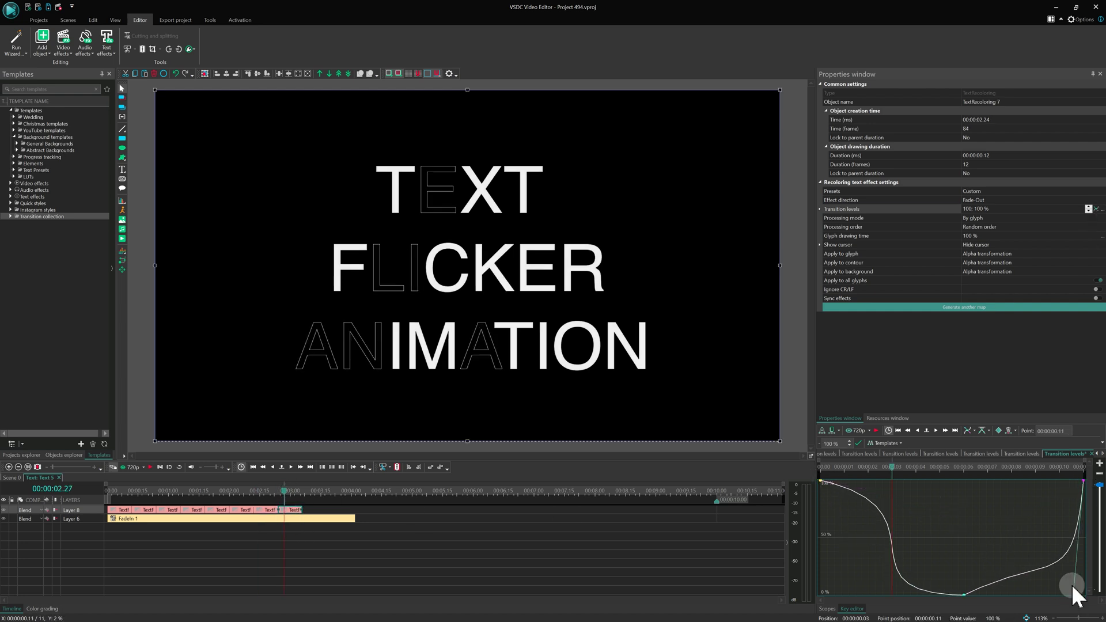
click(1029, 308)
key(Home)
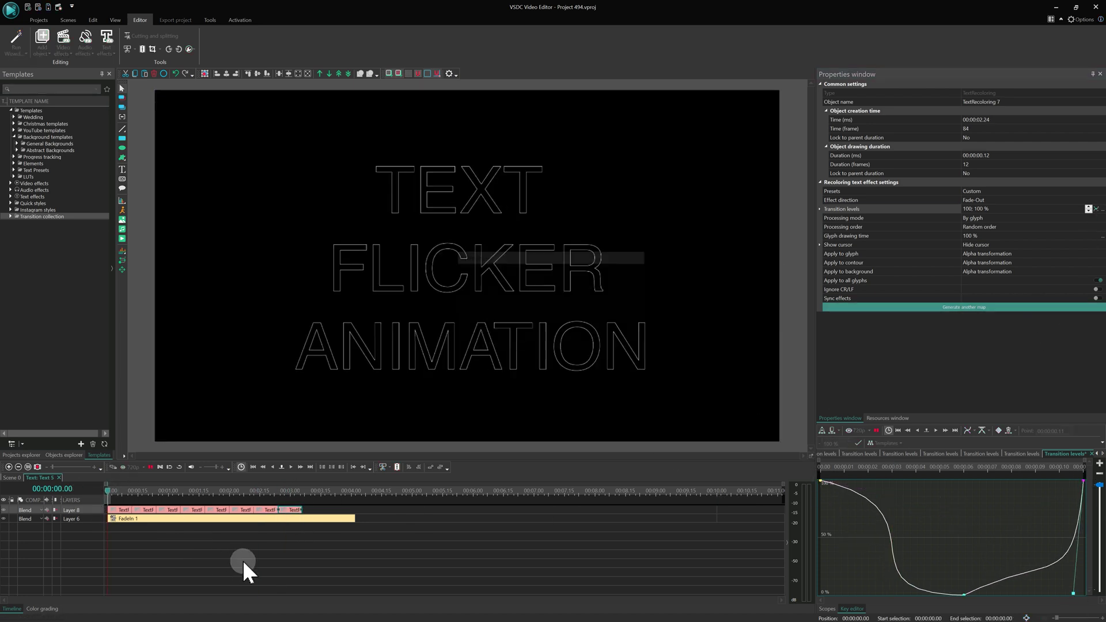
key(space)
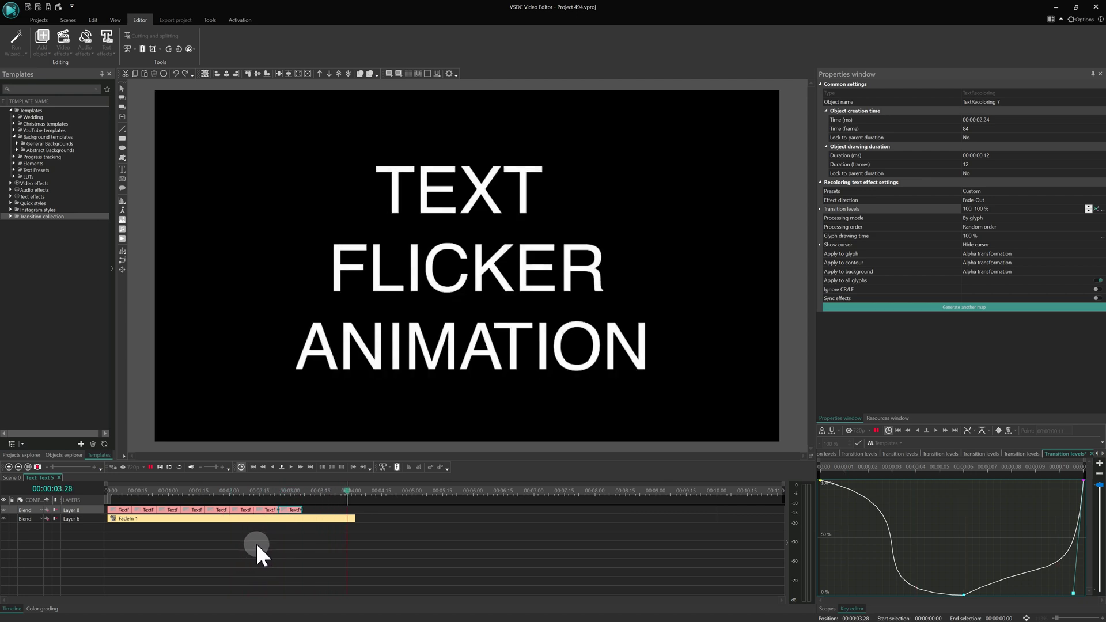
- Duplicate a recoloring clip to the row's end and shape its curve into a gradual 100%-to-0% fall
drag(293, 492, 287, 490)
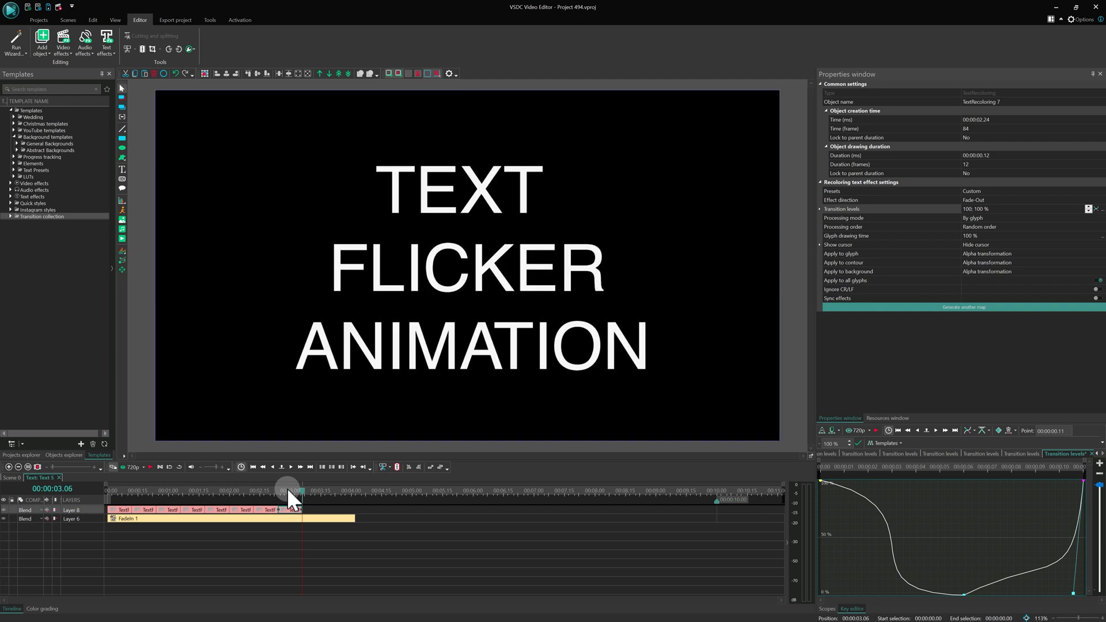
right_click(296, 518)
click(343, 325)
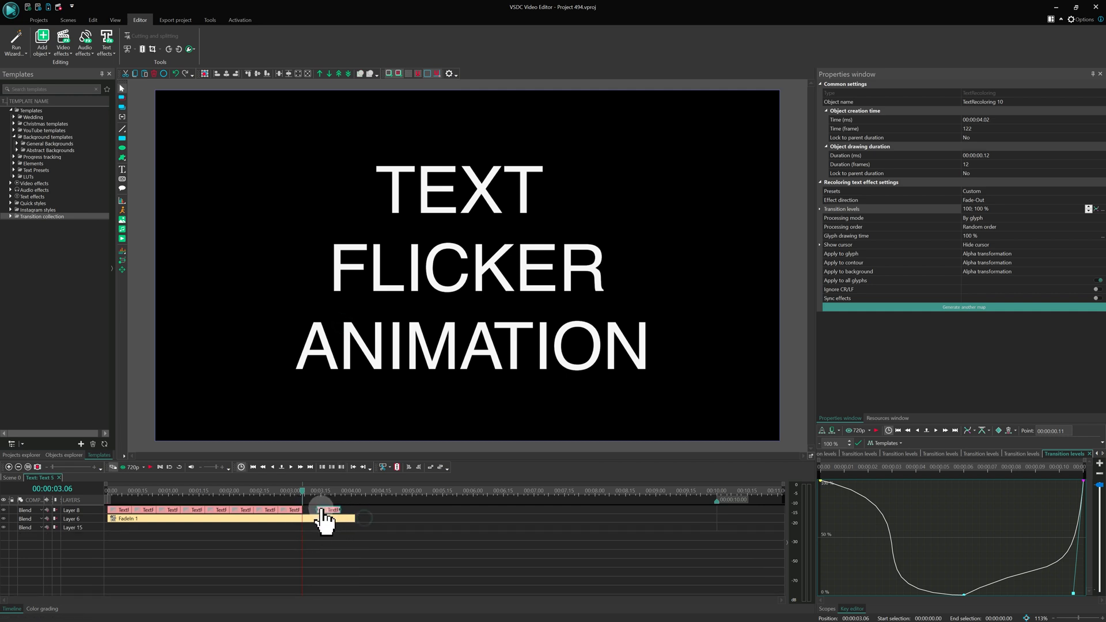
drag(296, 520, 325, 520)
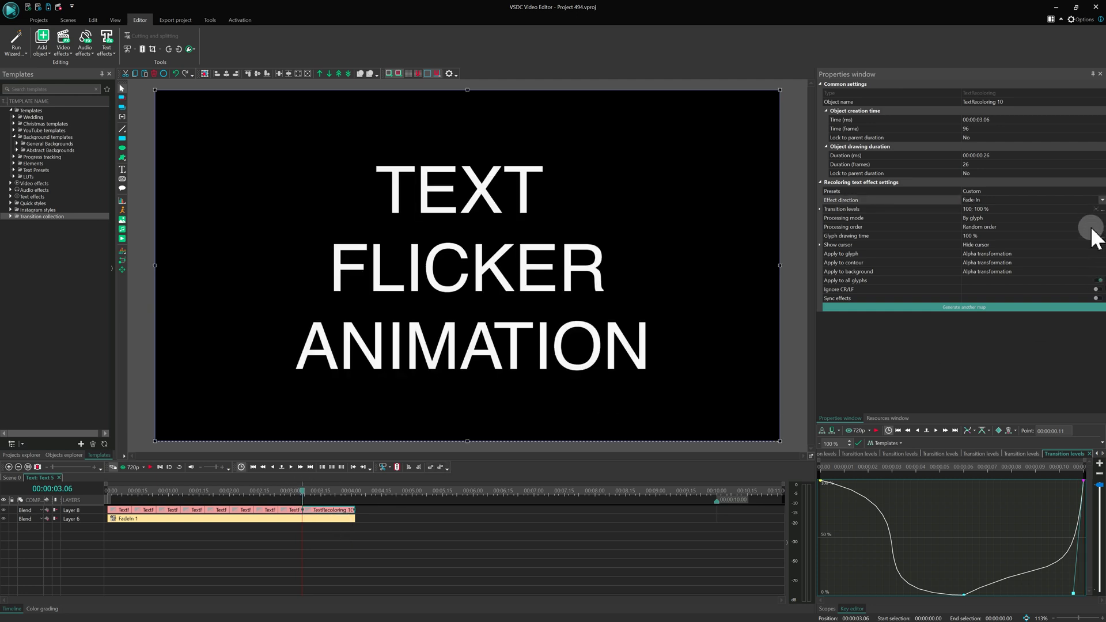
click(1090, 208)
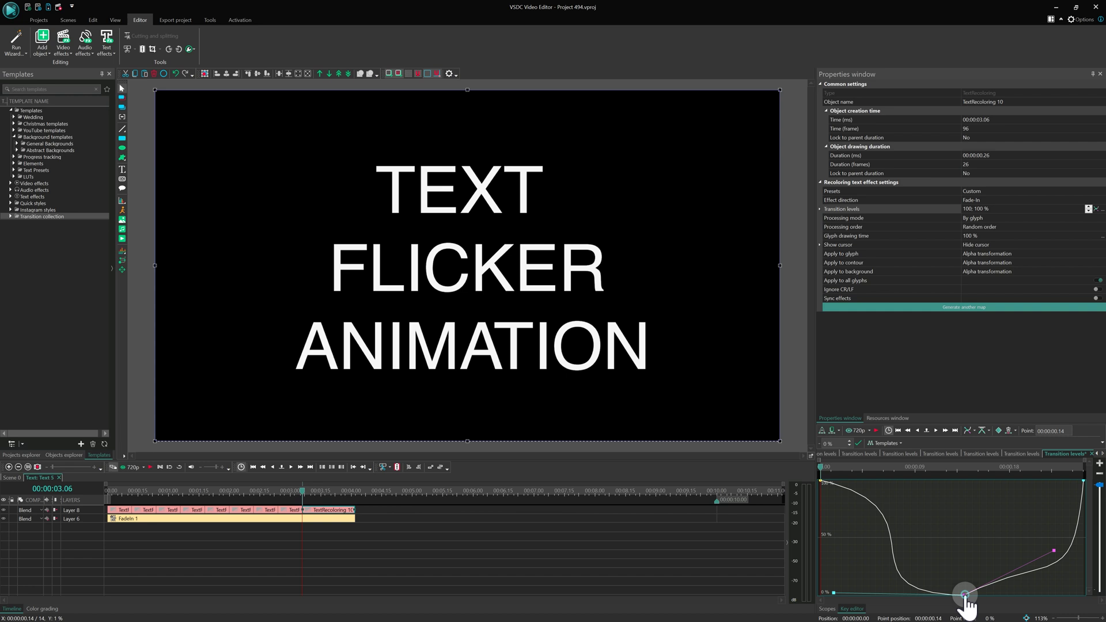
mouse_move(963, 596)
mouse_down()
mouse_move(1077, 495)
mouse_move(1087, 596)
mouse_move(847, 593)
mouse_up()
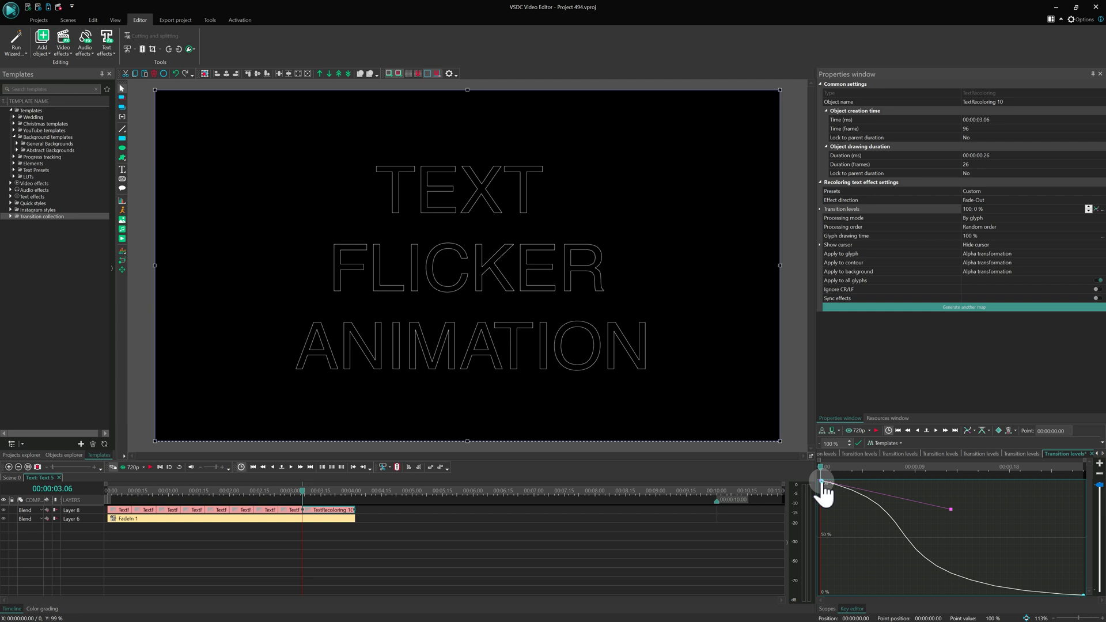
drag(949, 508, 923, 539)
- Replay the flicker stretch from about 3 seconds, then rewind the preview to the beginning
click(290, 491)
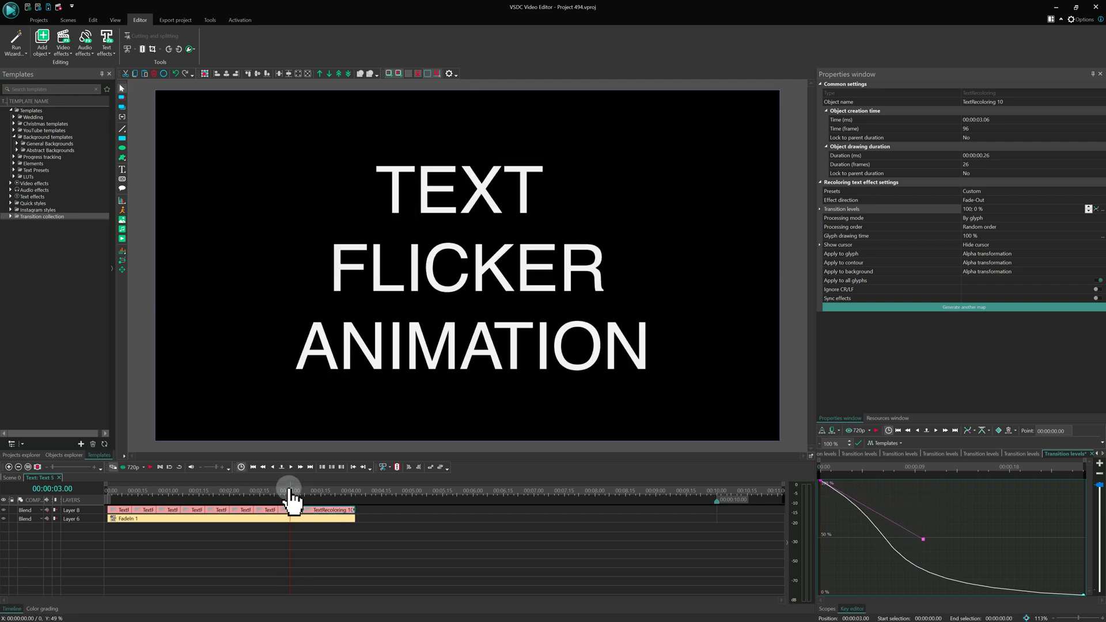
key(space)
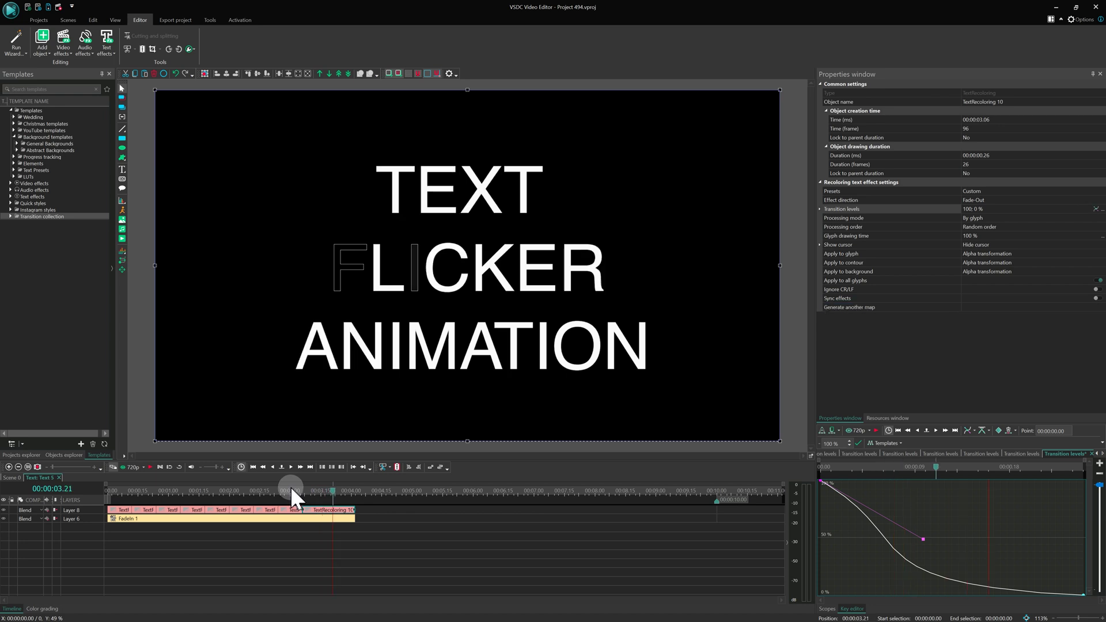
click(271, 490)
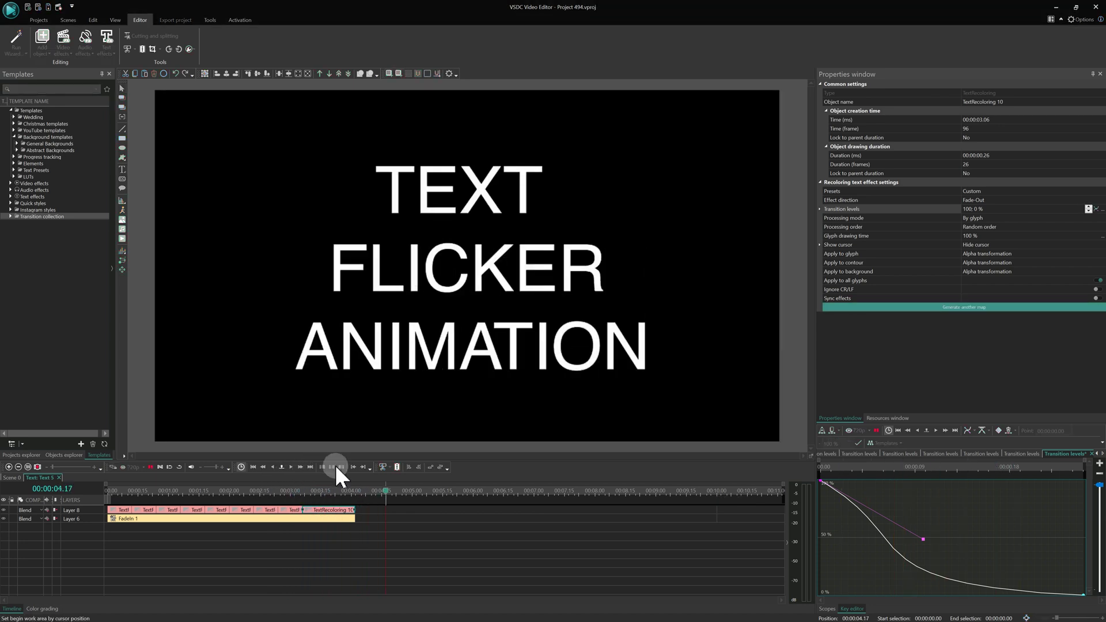
drag(109, 498, 373, 502)
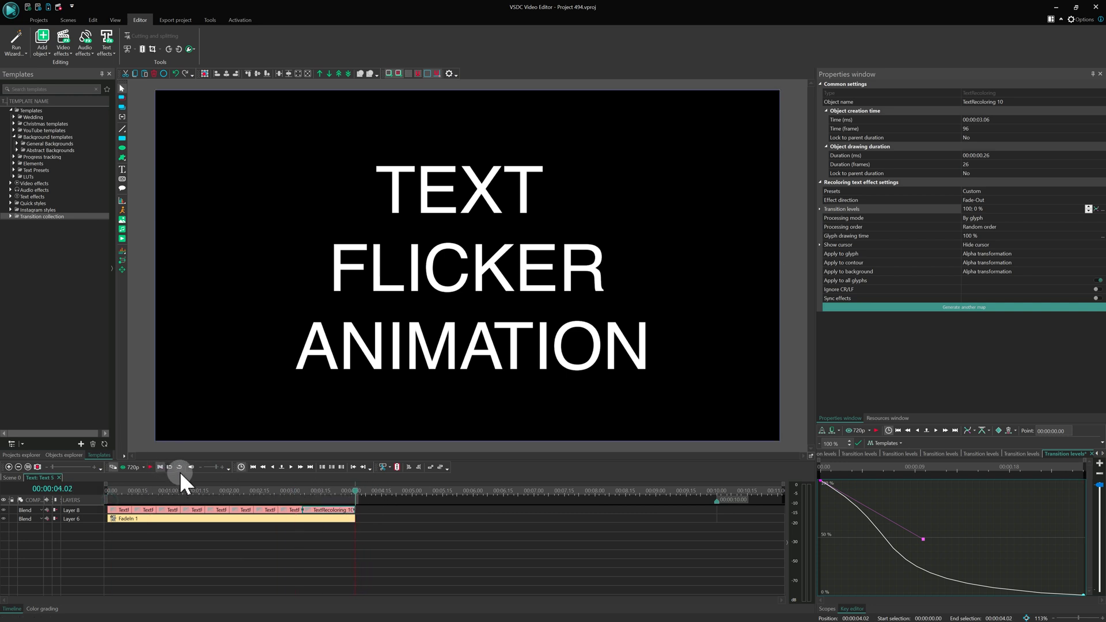
drag(133, 488, 106, 490)
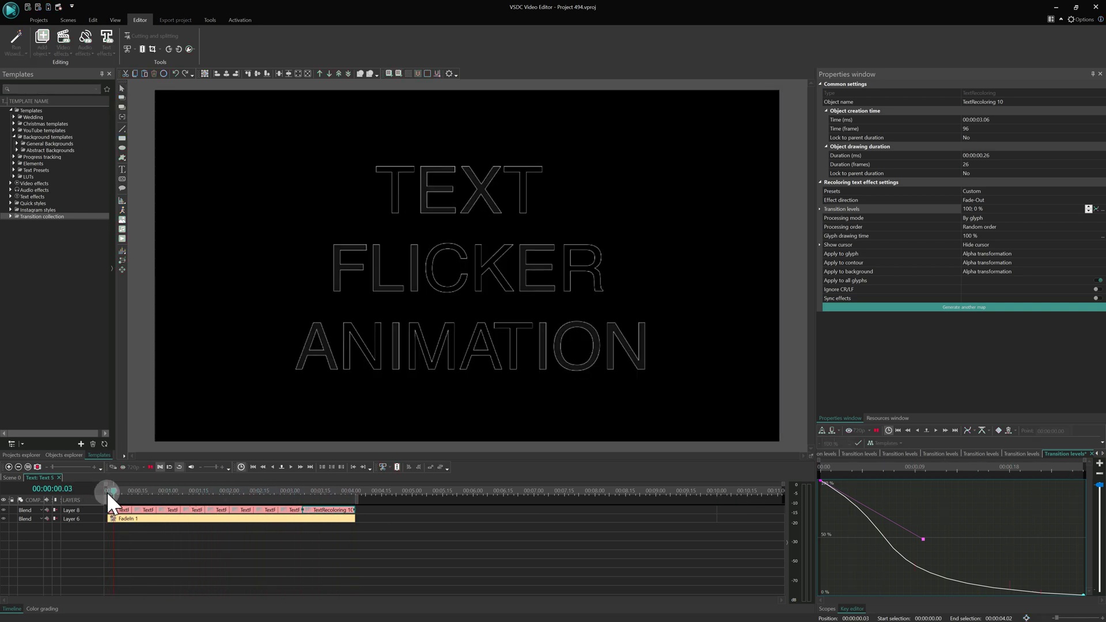
- Set TextRecoloring 10's glyph drawing time to 400%
click(371, 505)
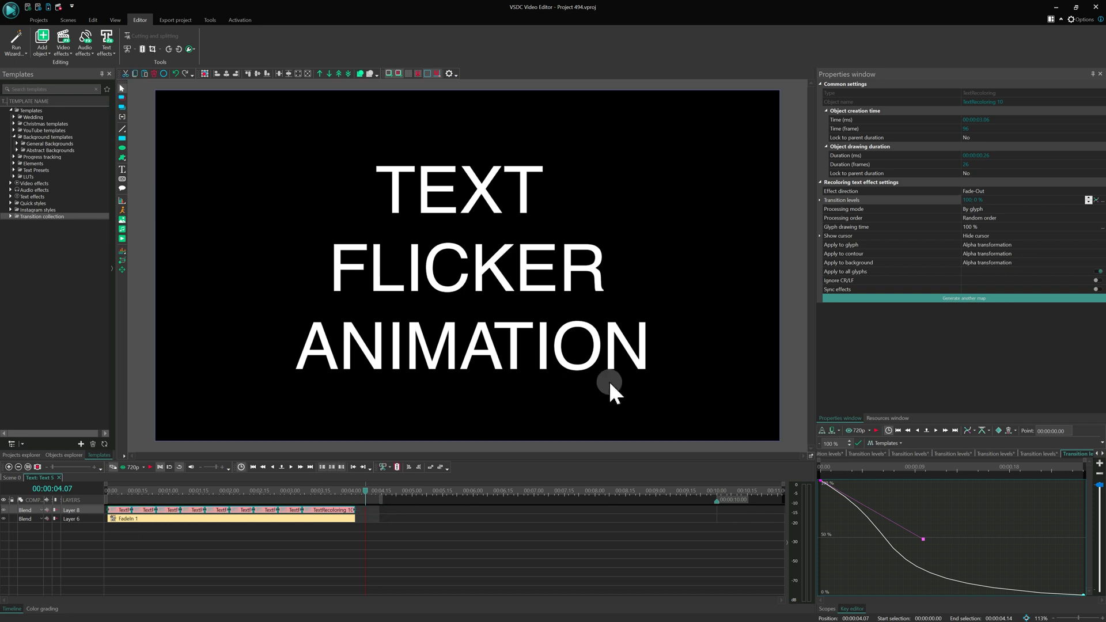
click(981, 227)
text(4)
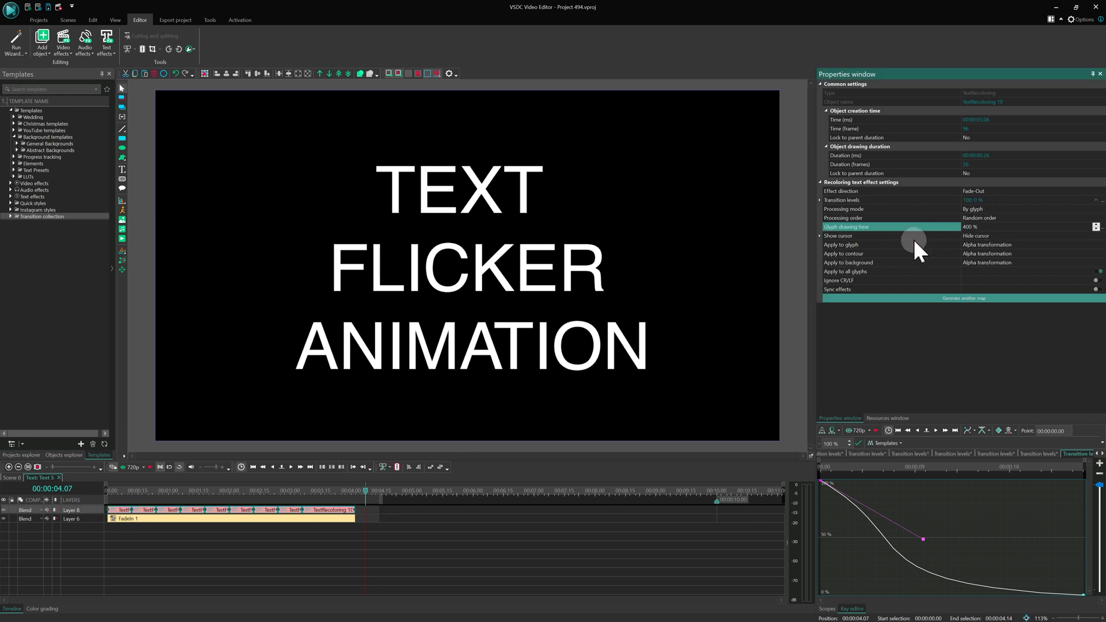
- Convert the Text 4 and Text 5 title layers into a single sprite
click(17, 477)
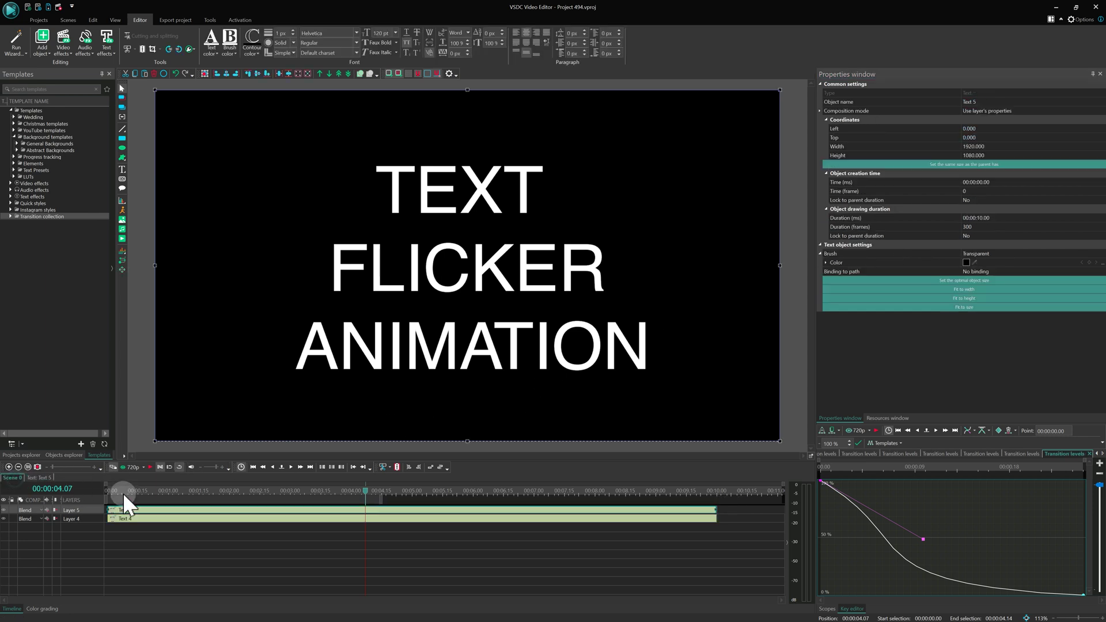
click(180, 530)
right_click(150, 515)
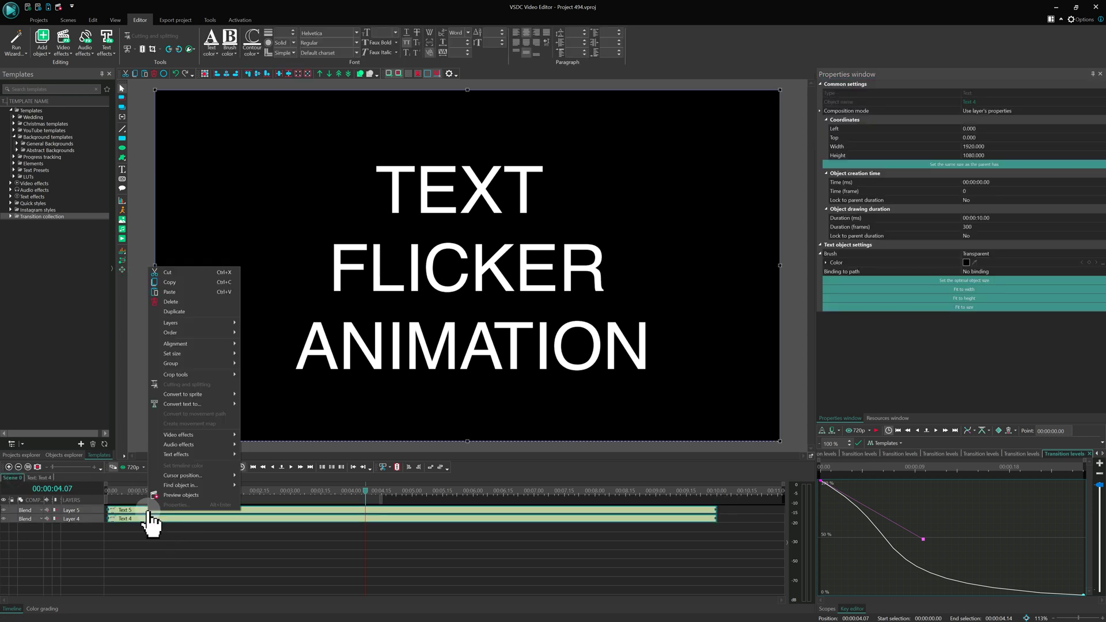
mouse_move(184, 403)
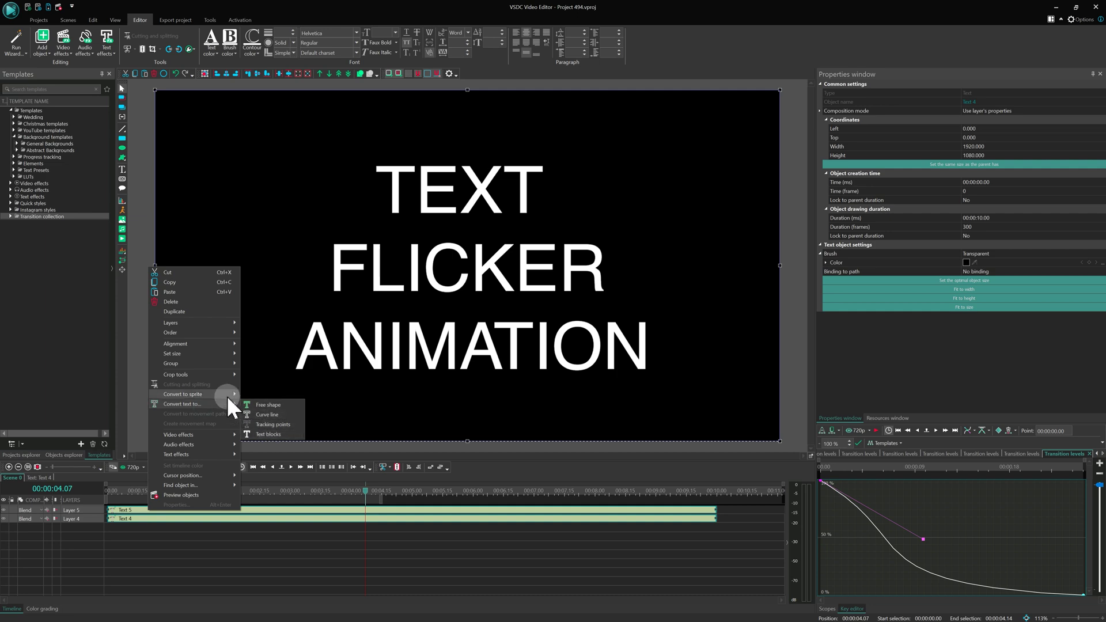
click(295, 404)
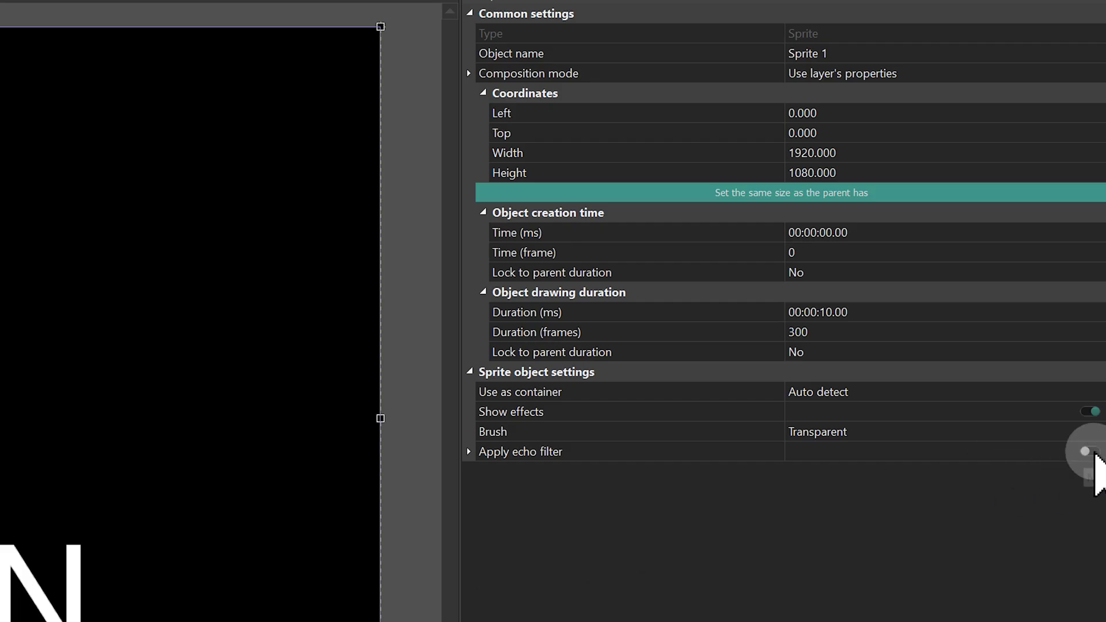
- Enable the sprite's echo filter at strength 10 and preview the flicker
click(1091, 452)
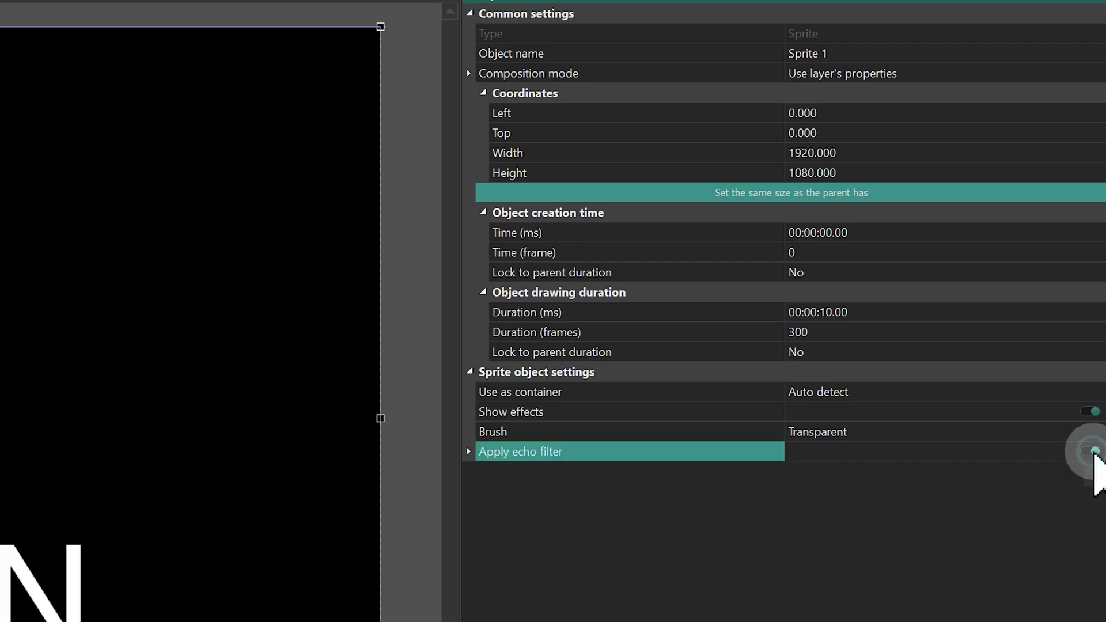
click(471, 450)
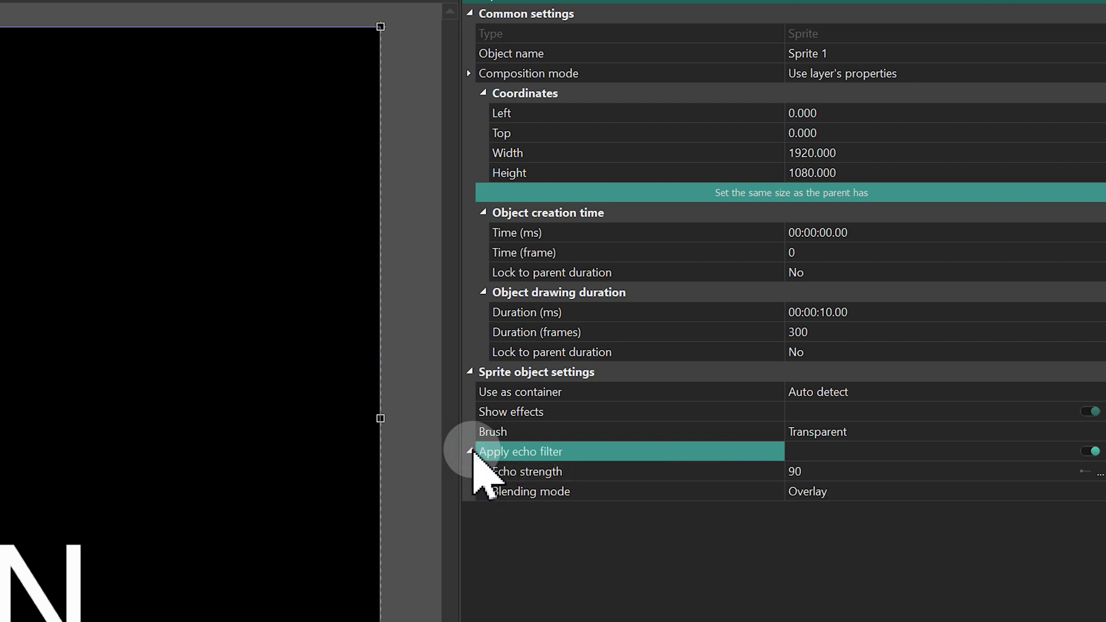
click(898, 473)
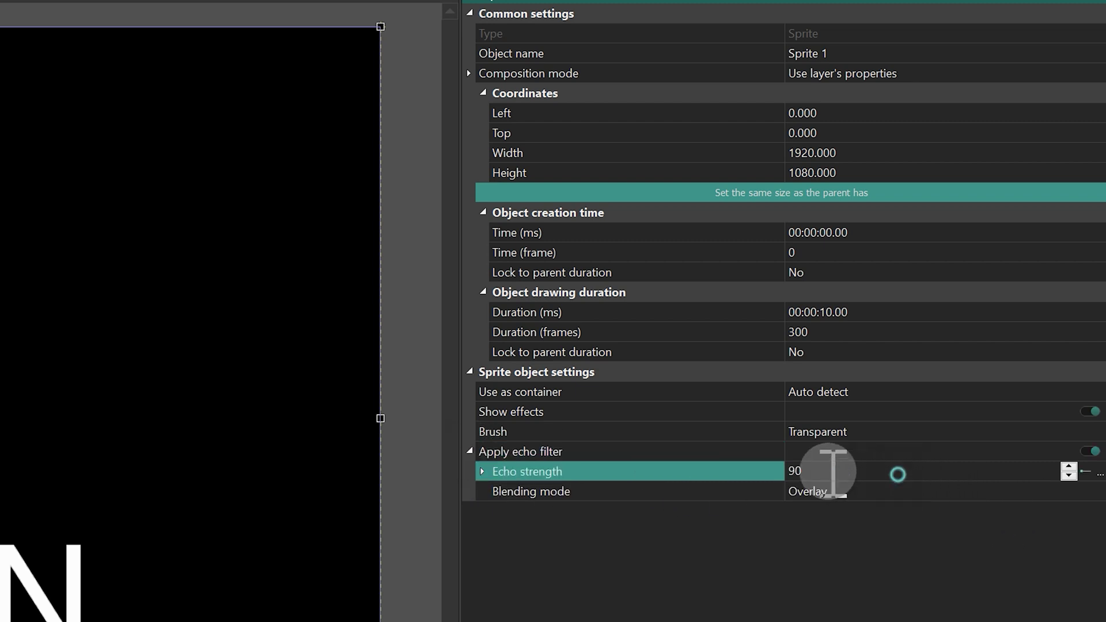
text(10)
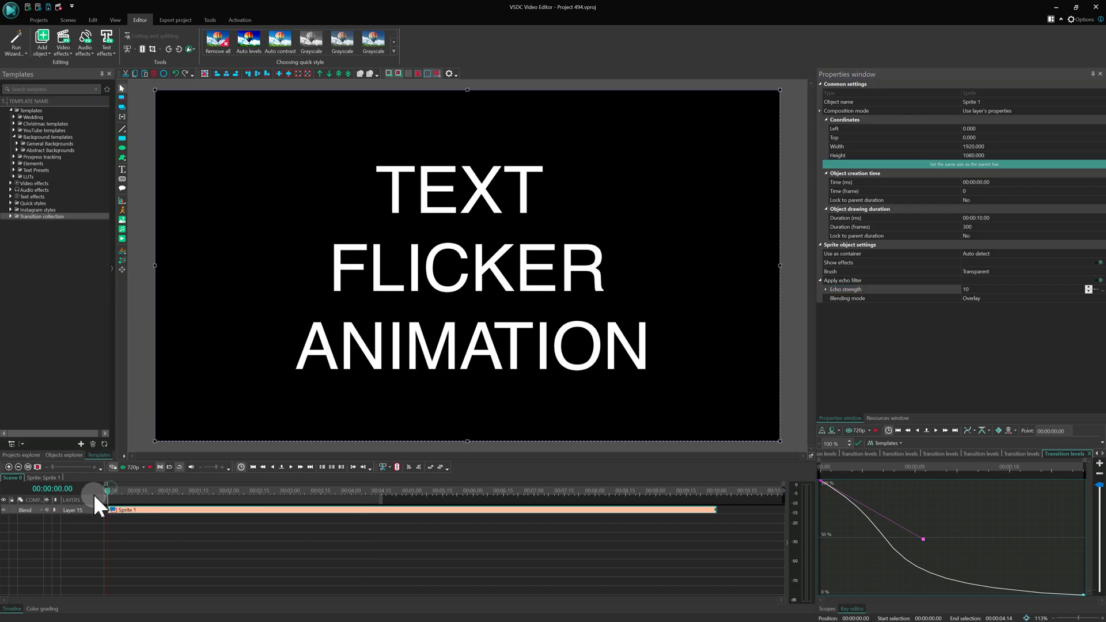
key(space)
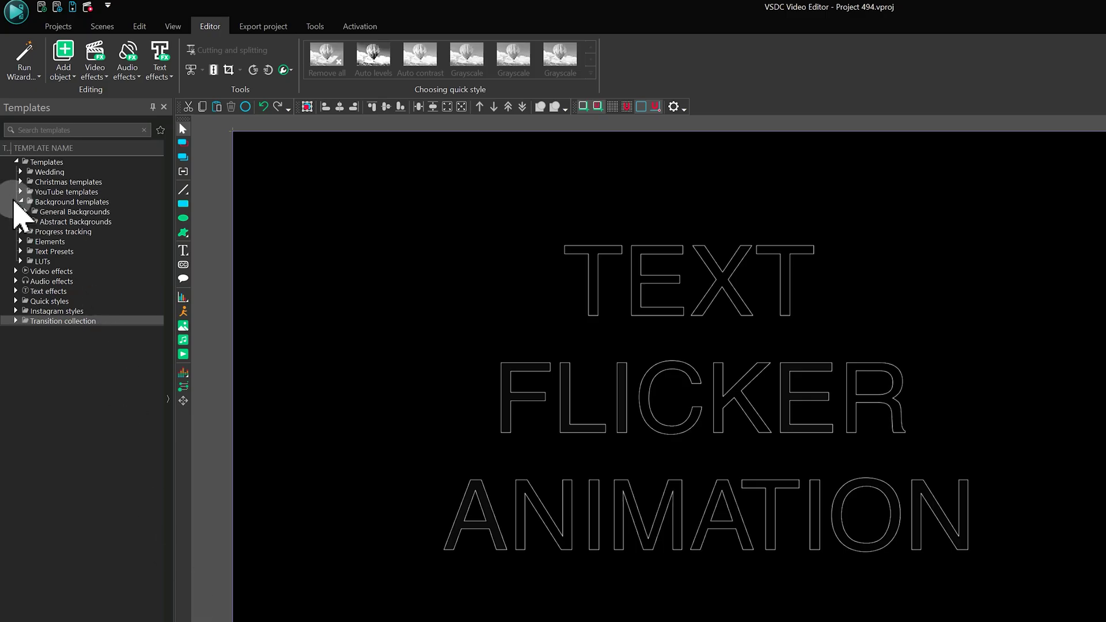
- Drag the Black Gradient template from General Backgrounds onto the timeline
click(27, 212)
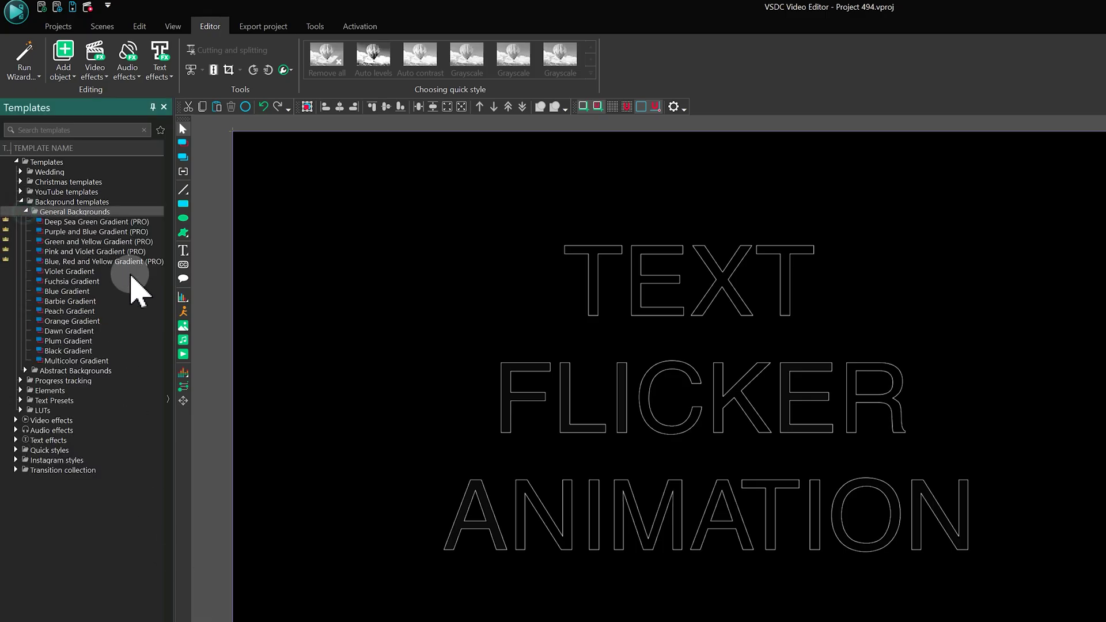
click(167, 399)
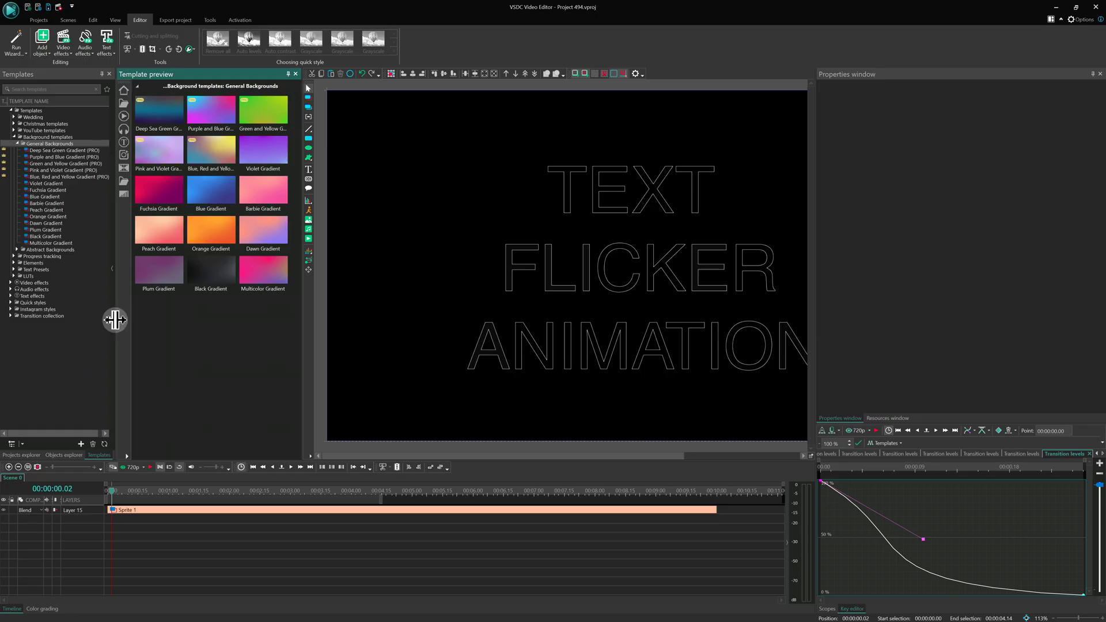
drag(206, 273, 201, 324)
drag(130, 567, 130, 566)
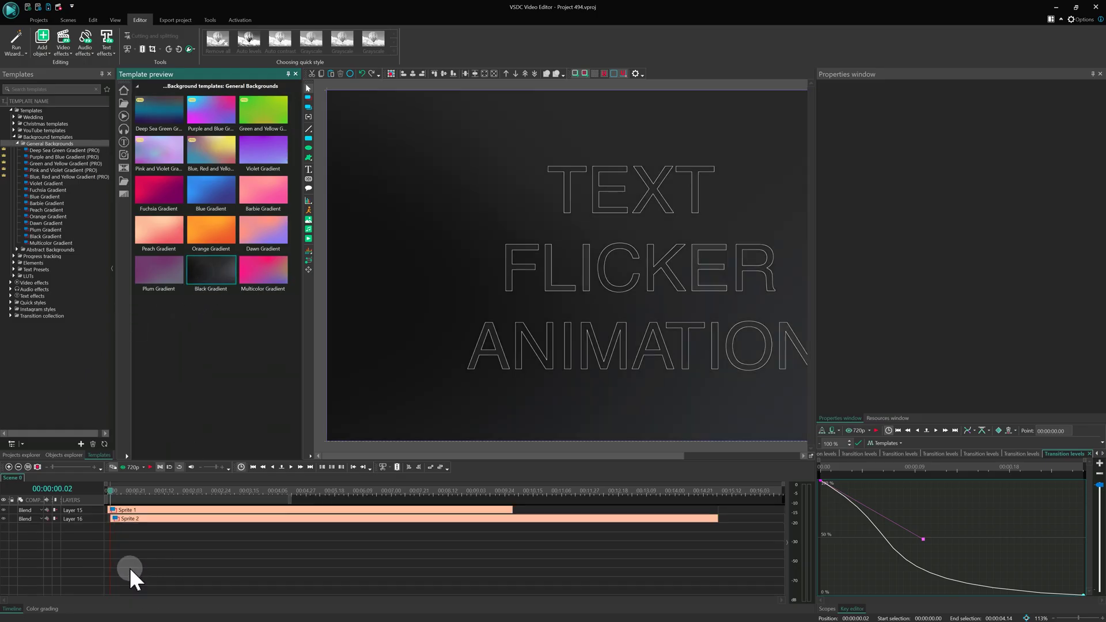
- Inside Sprite 1, add a blue wavy Harmony Elegance background layer
click(133, 520)
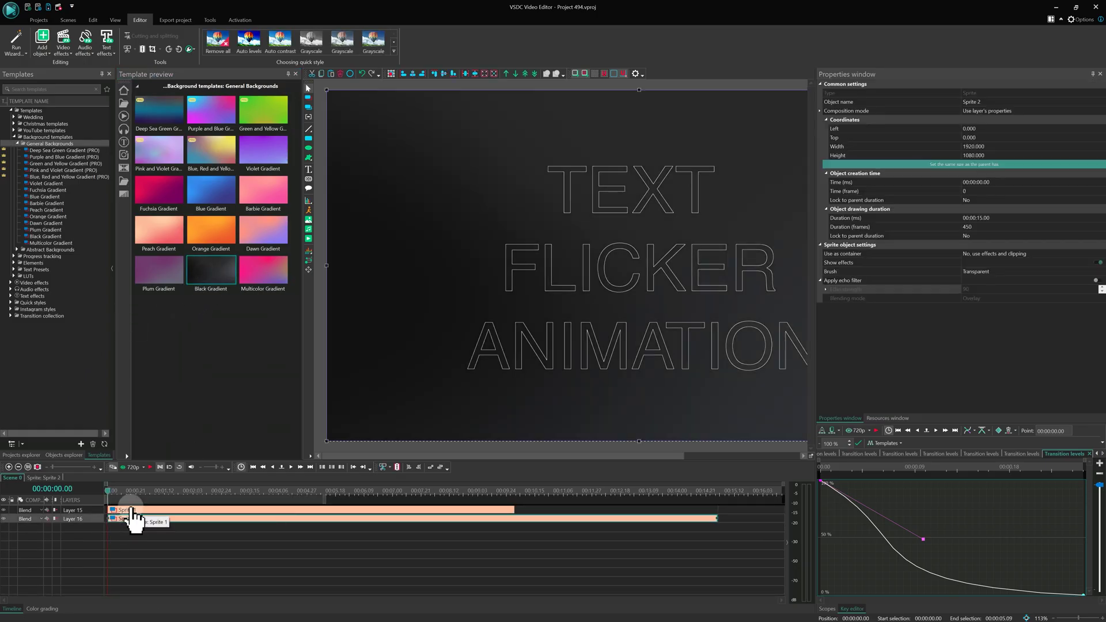
double_click(135, 519)
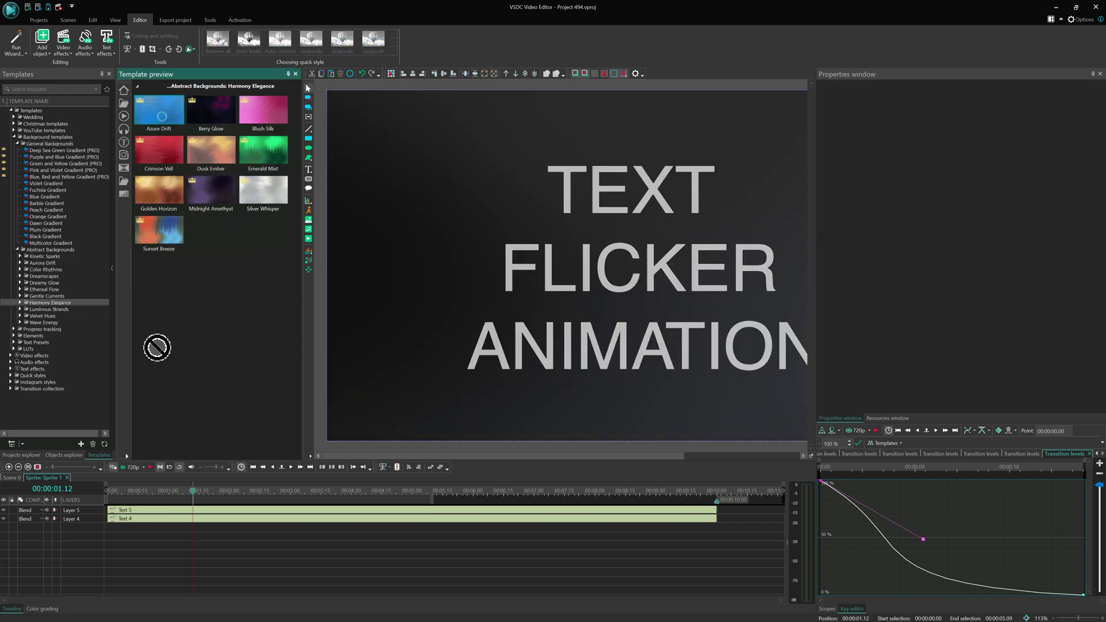
mouse_move(154, 345)
mouse_down()
mouse_move(119, 516)
mouse_move(223, 518)
mouse_up()
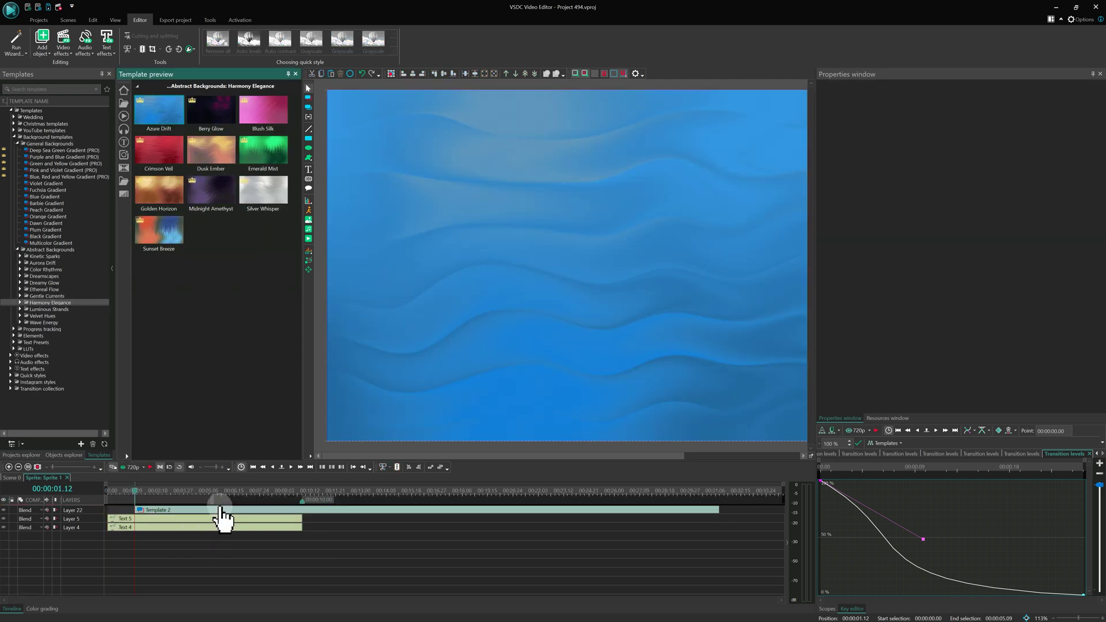
- Set Layer 22's blending to Source-in, preview the blue letters, then hide the layer
click(33, 507)
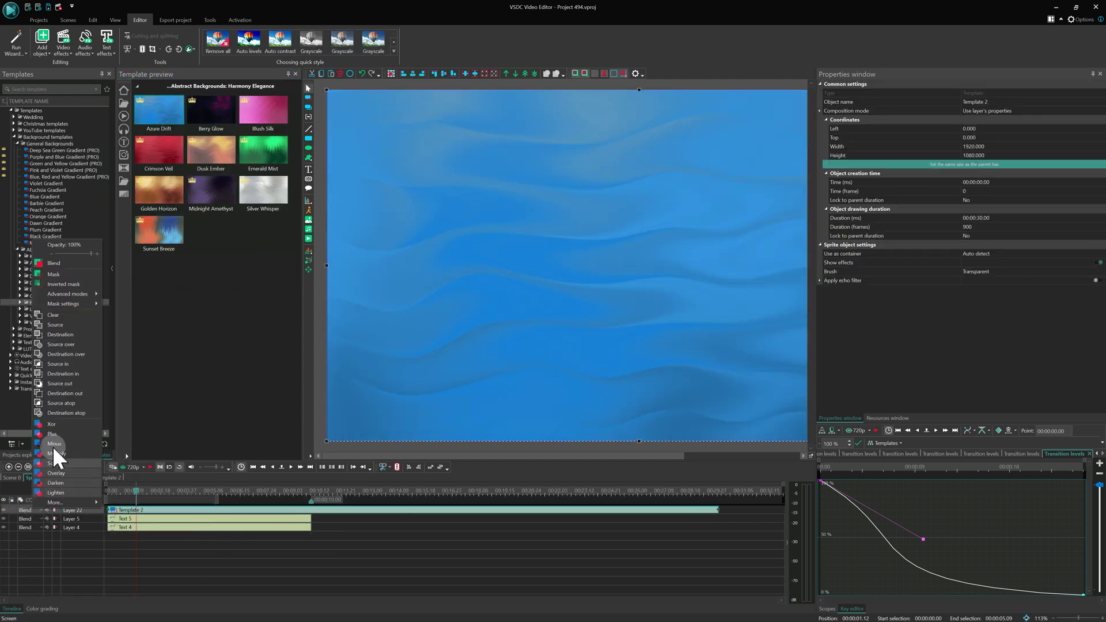
click(69, 365)
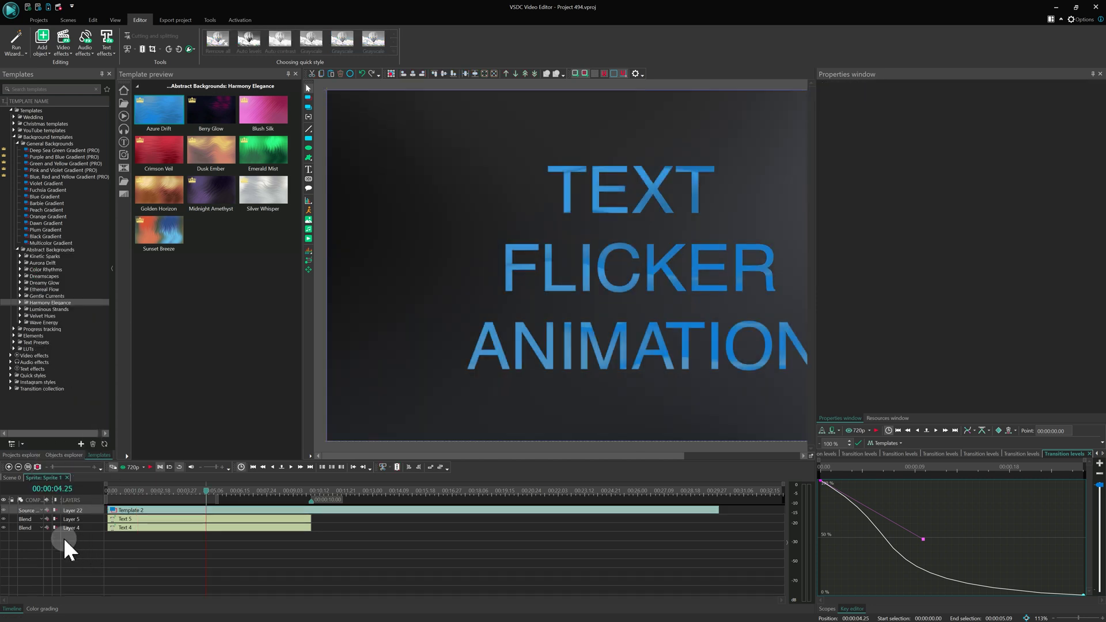
key(space)
click(3, 509)
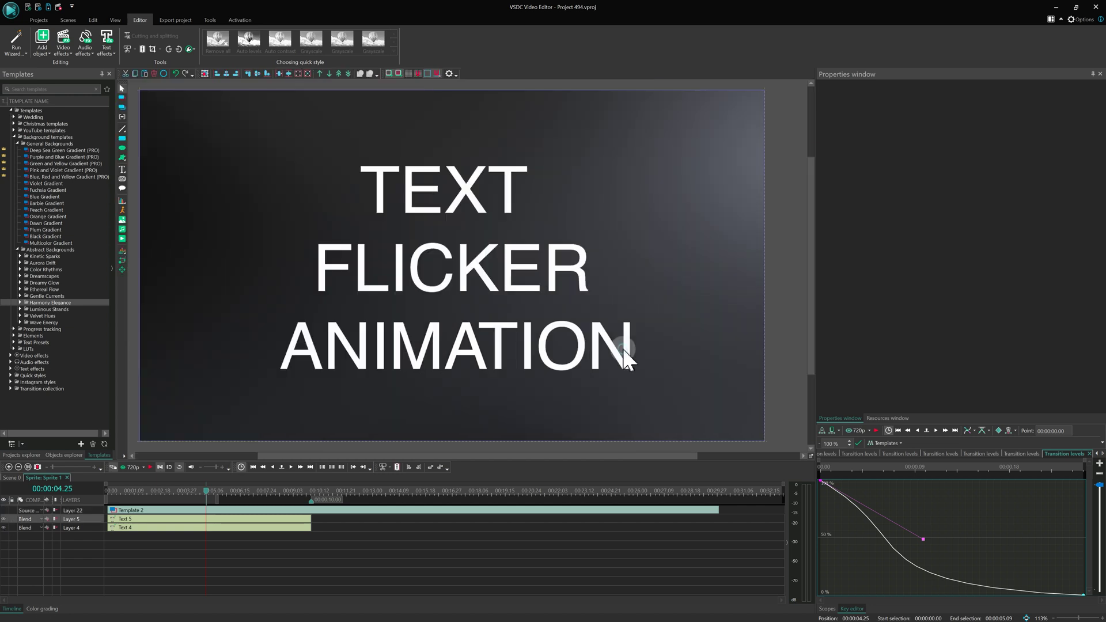
- Append '2' after ANIMATION in both the Text 5 and Text 4 titles
click(131, 519)
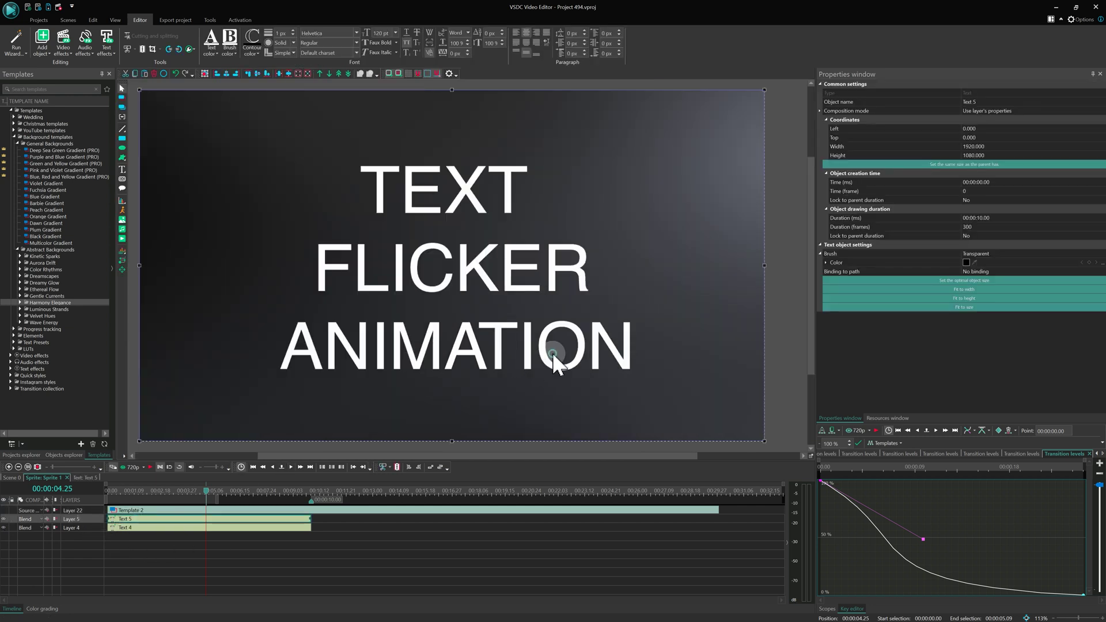
text(2)
key(BackSpace)
text(2)
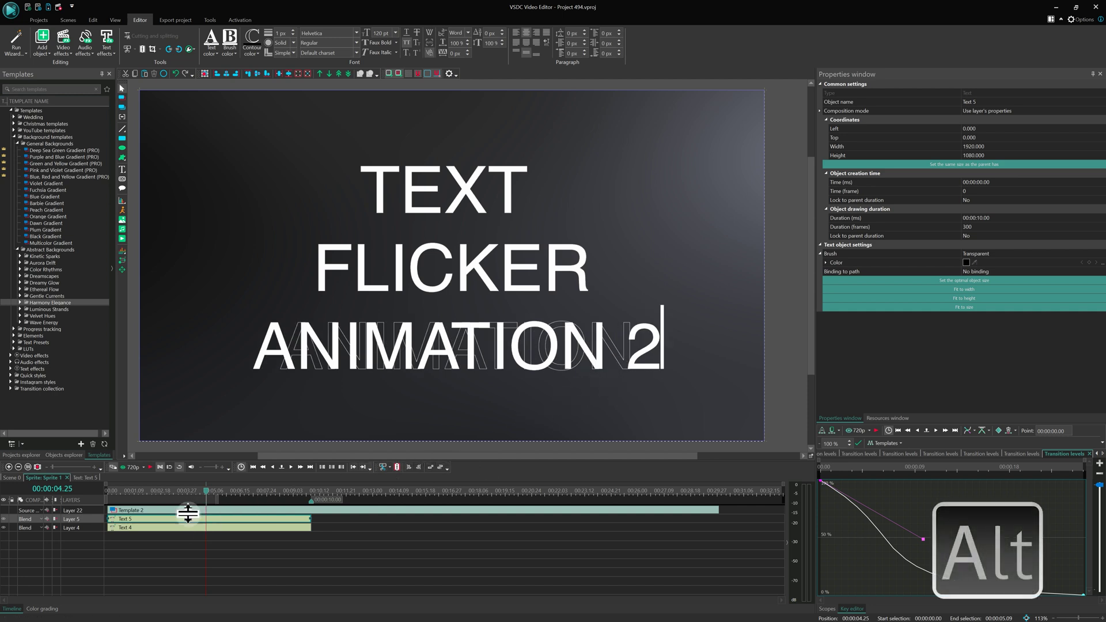
alt+click(143, 528)
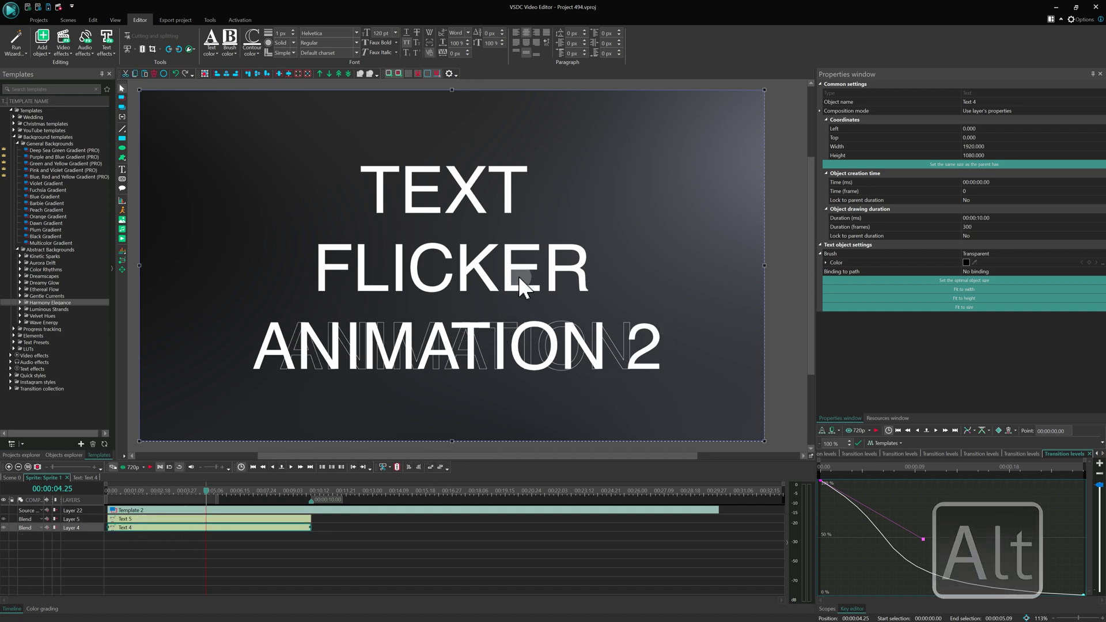
double_click(637, 330)
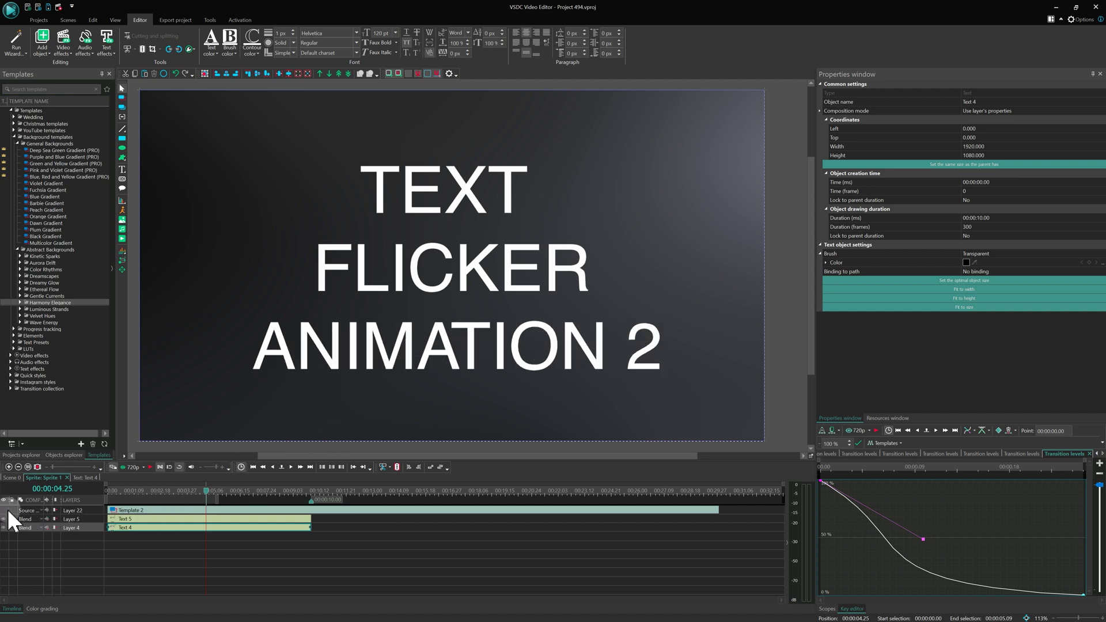
- Inspect Text 5's FadeIn 1 effect, then open Text 4's contents and play the title
double_click(130, 519)
click(130, 521)
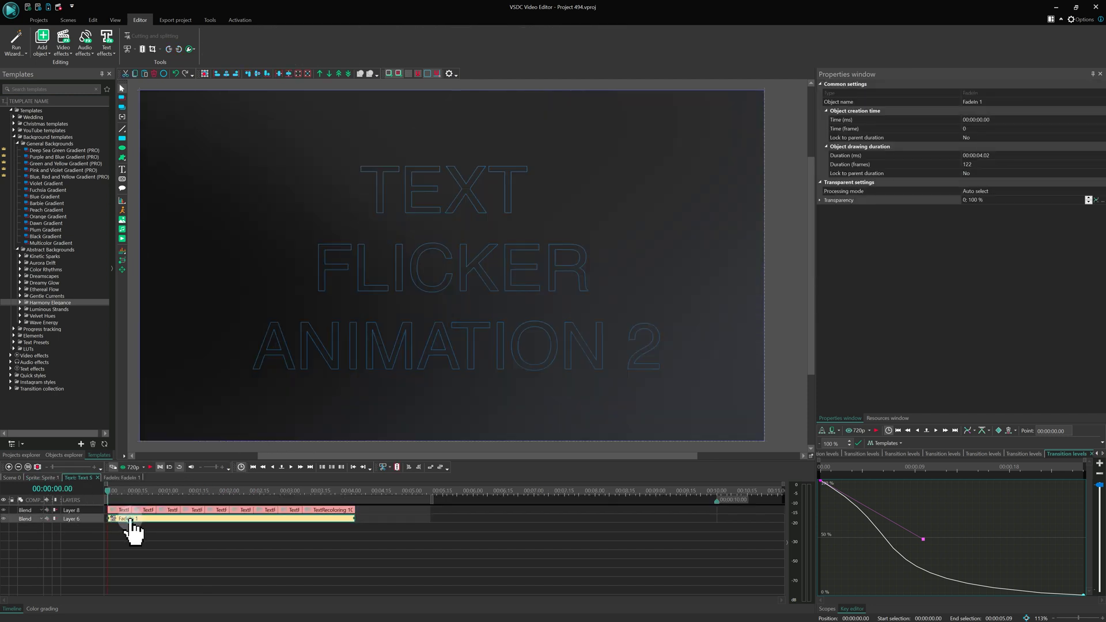
click(49, 477)
double_click(149, 527)
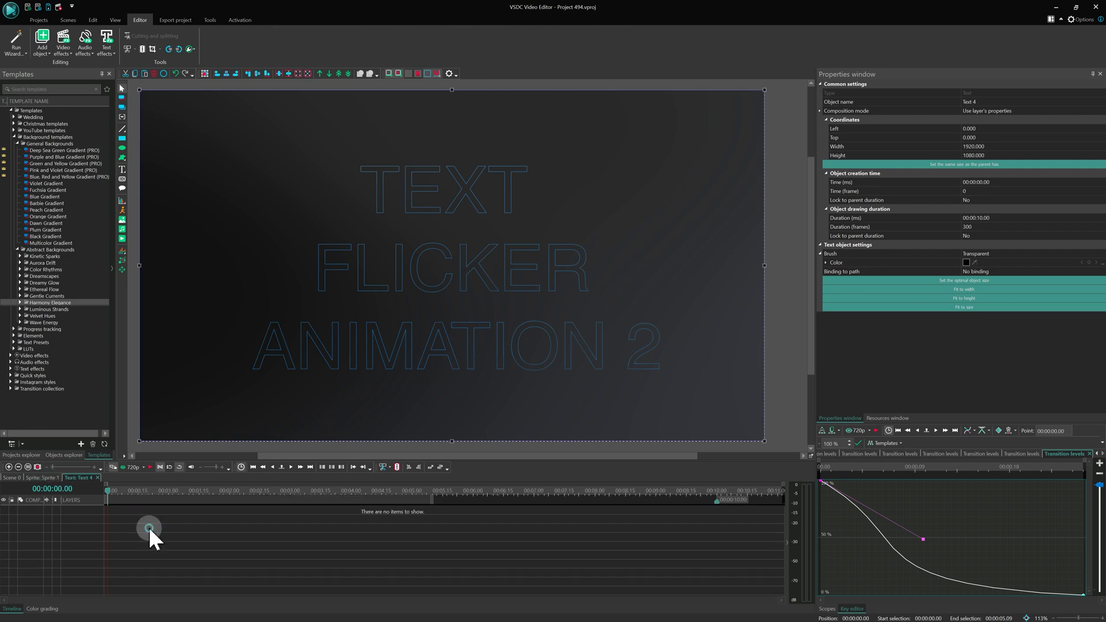
key(space)
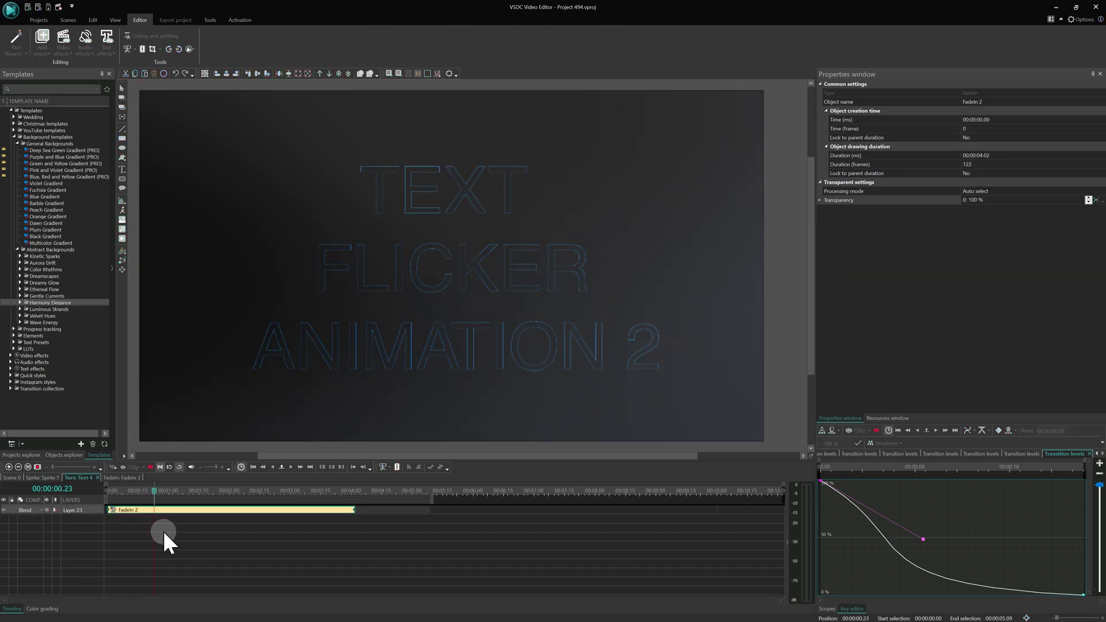